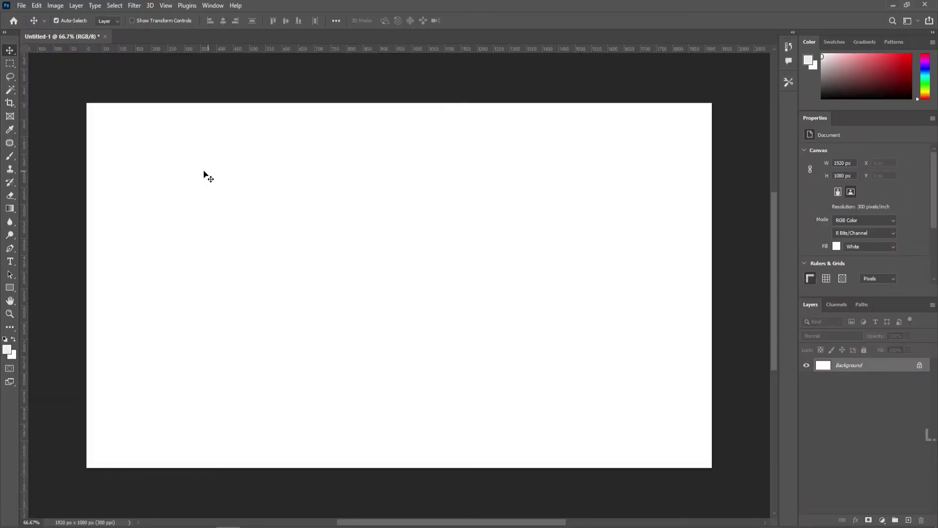
Check in Canvas Size that the canvas is 1920 × 1080 px, leaving it unchanged.
key("ctrl+alt+c")
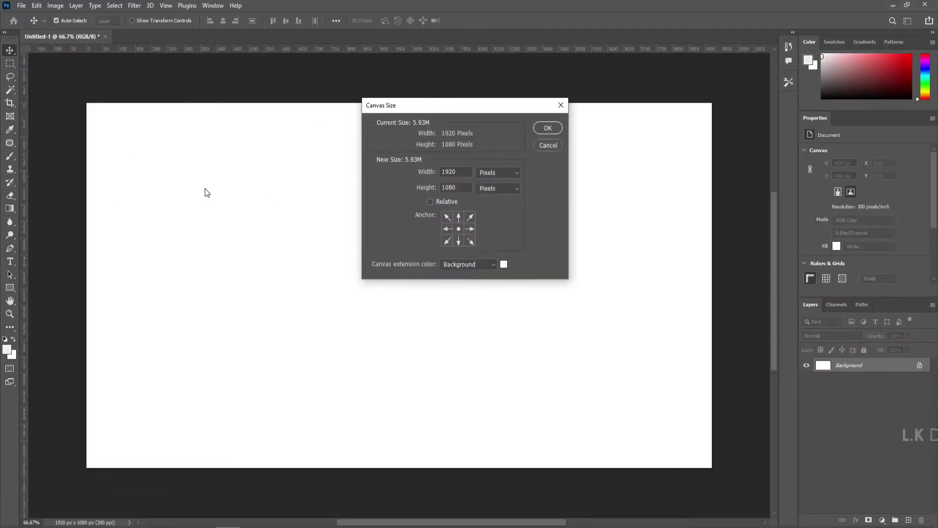
double_click(448, 187)
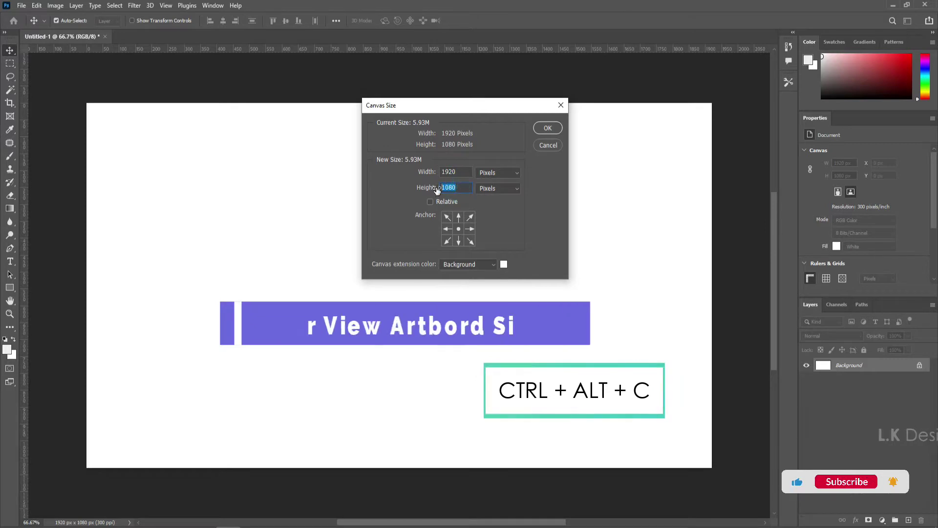
left_click(545, 129)
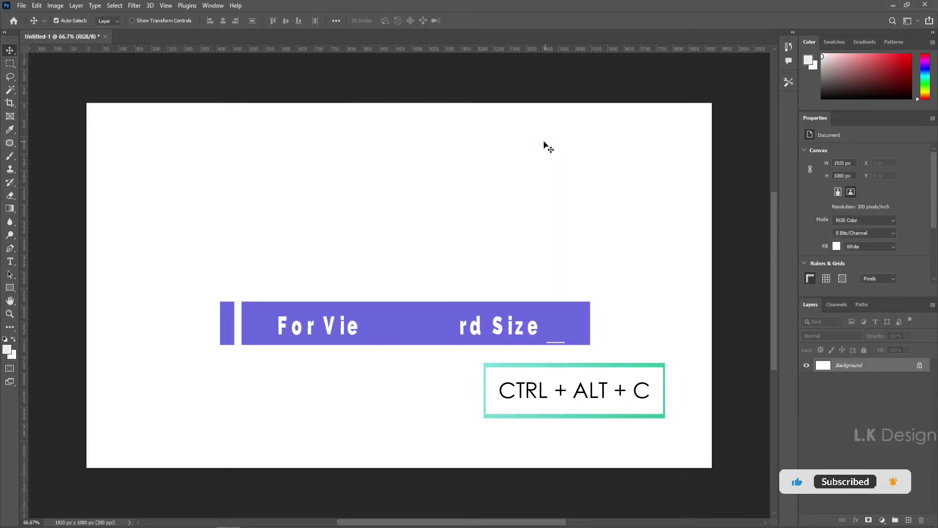
left_click(23, 6)
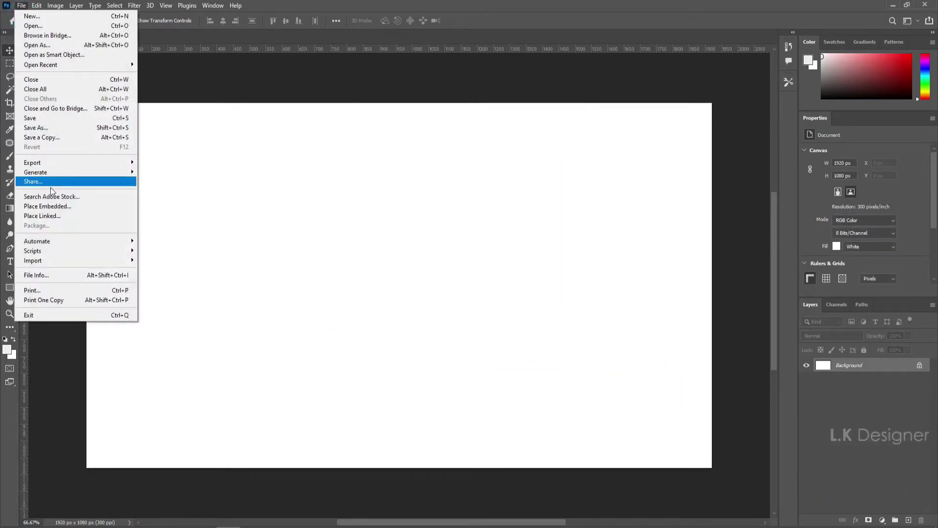
Place the Background texture as an embedded image, scaled past the canvas edges.
left_click(52, 206)
left_click(123, 93)
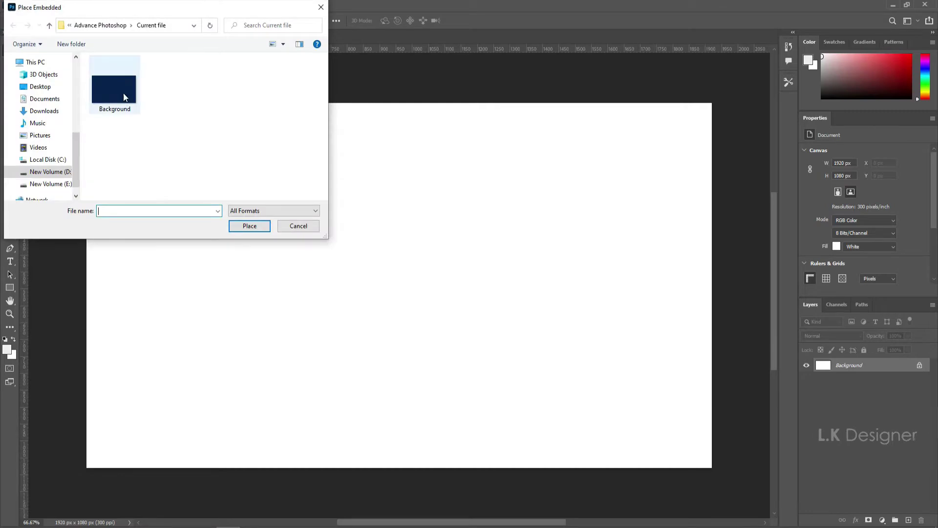
left_click(249, 226)
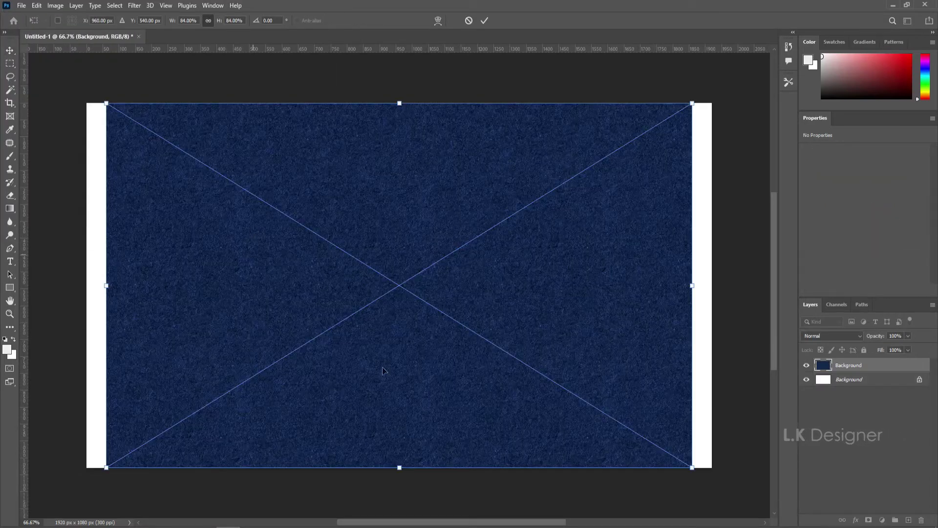
left_click_drag(692, 467, 736, 492)
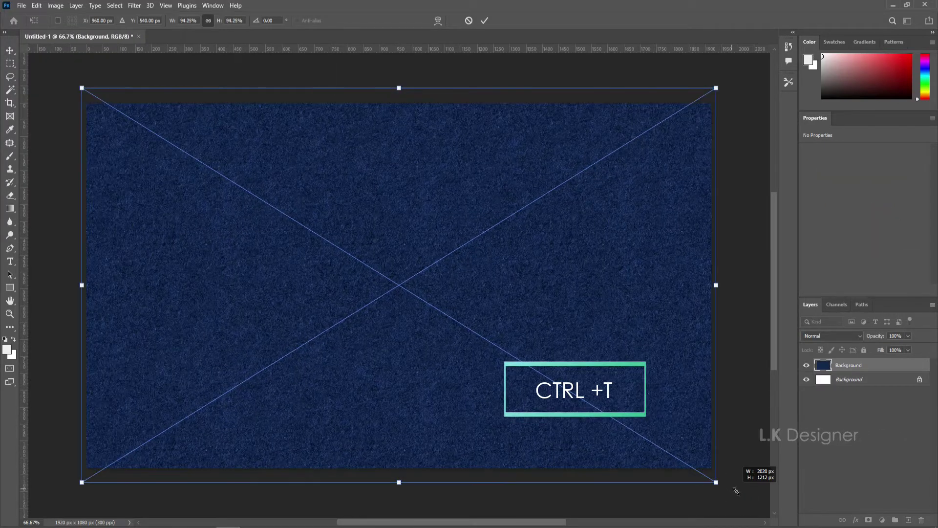
left_click(484, 21)
Save the document as Embossed and Debossed Tutorial.psd.
key("ctrl+s")
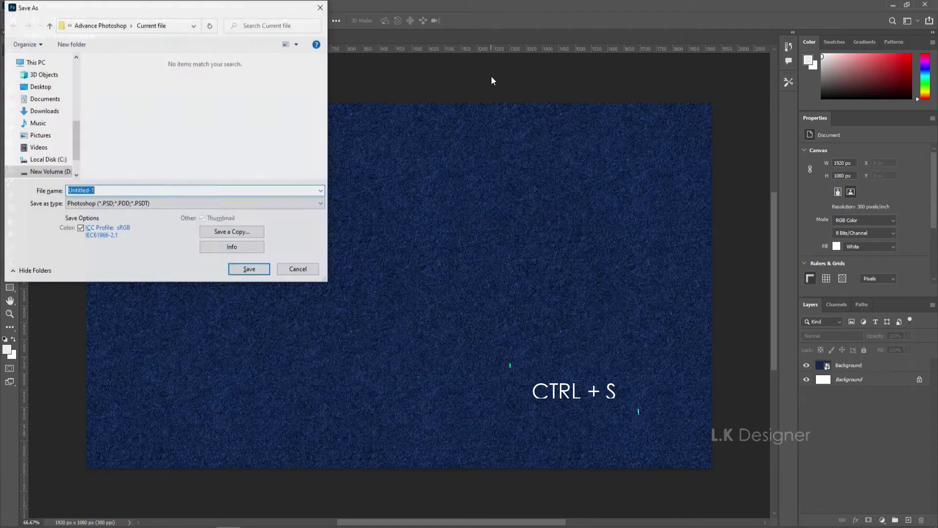
type("Embossed and Debossed Tu")
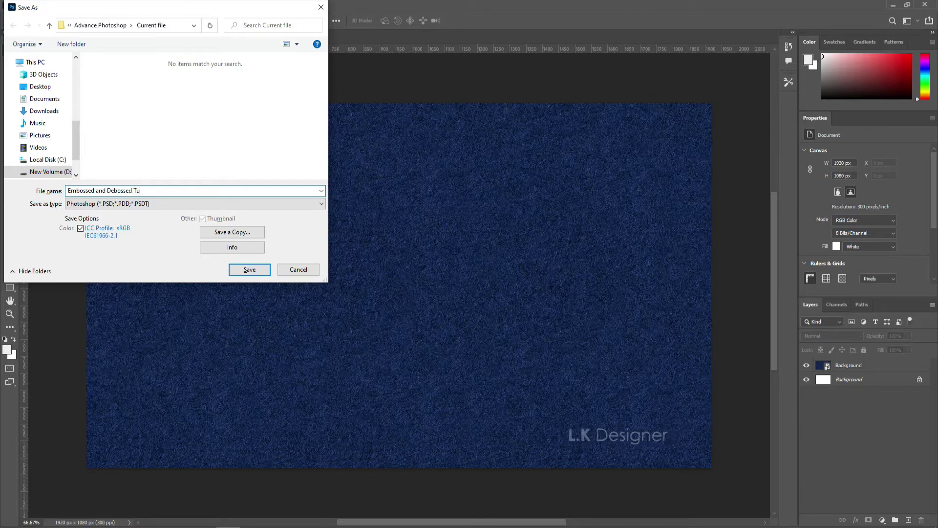
type("torial")
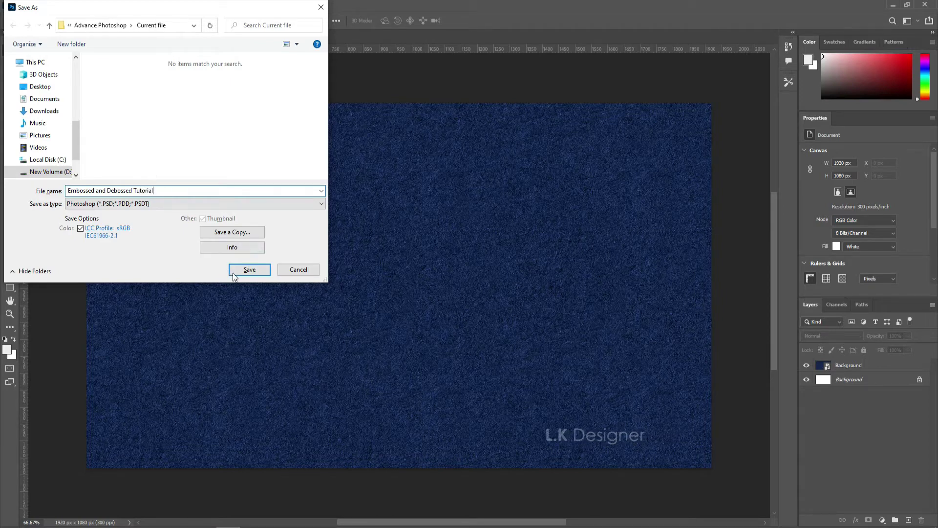
left_click(245, 272)
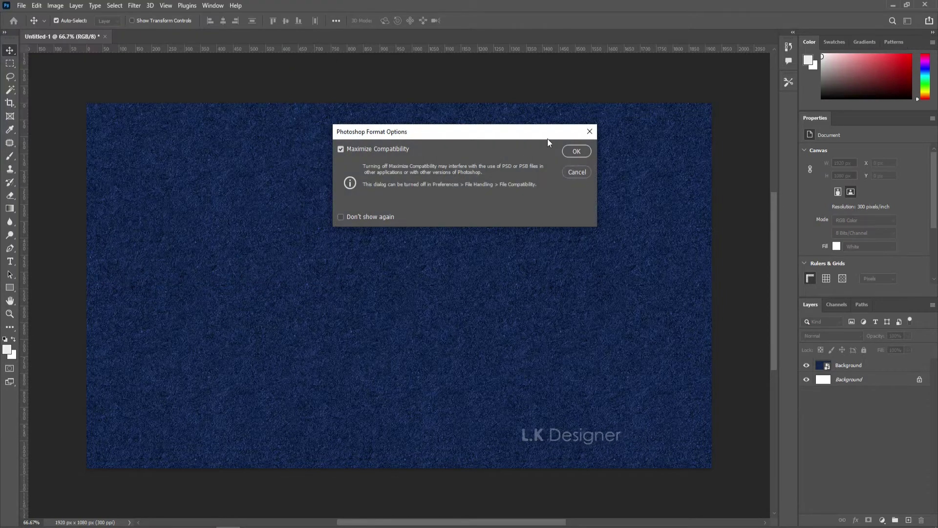
left_click(576, 150)
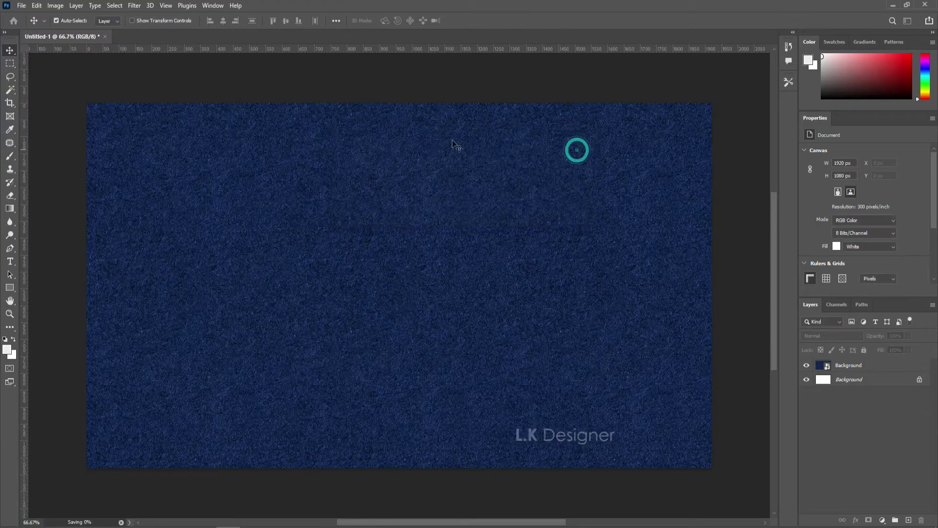
Type EMBOSSED in the upper-left of the canvas and move it right and down.
left_click(233, 174)
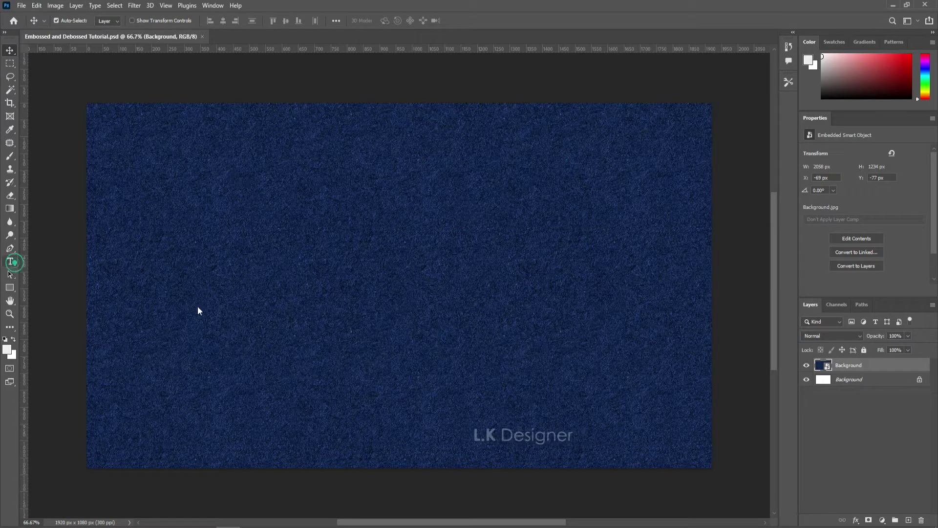
key("t")
left_click(218, 223)
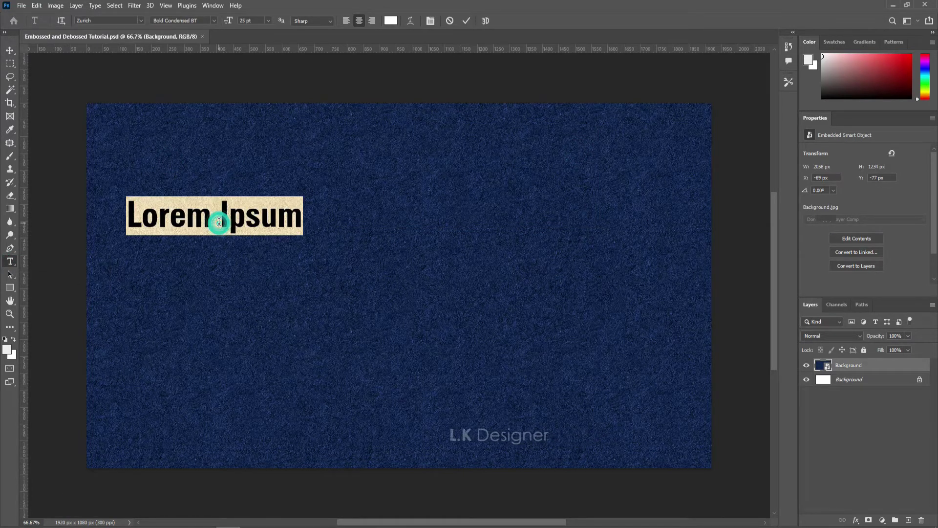
type("EM")
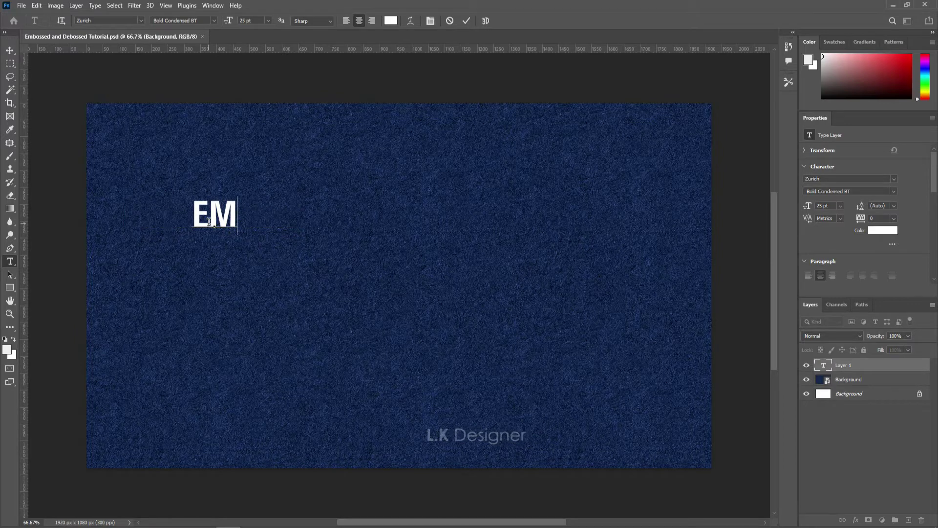
type("BOSSED")
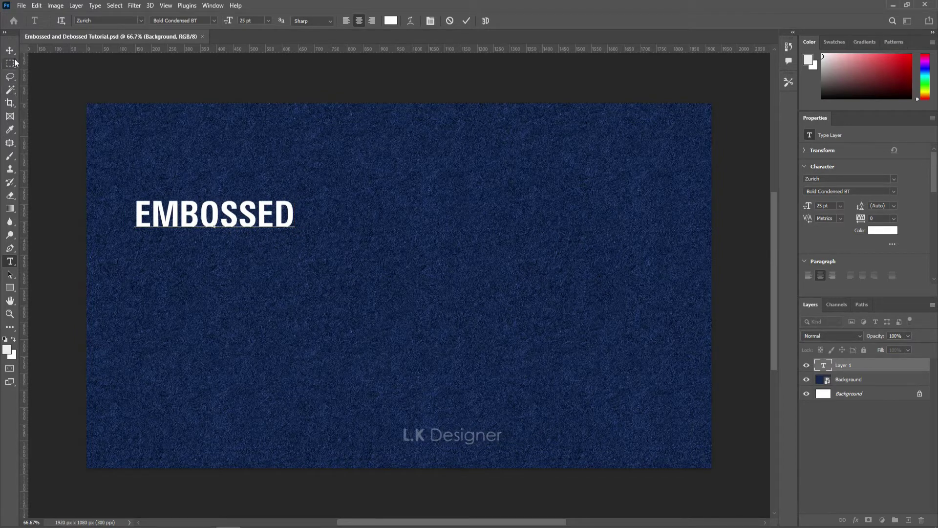
left_click(10, 49)
left_click_drag(191, 218, 274, 231)
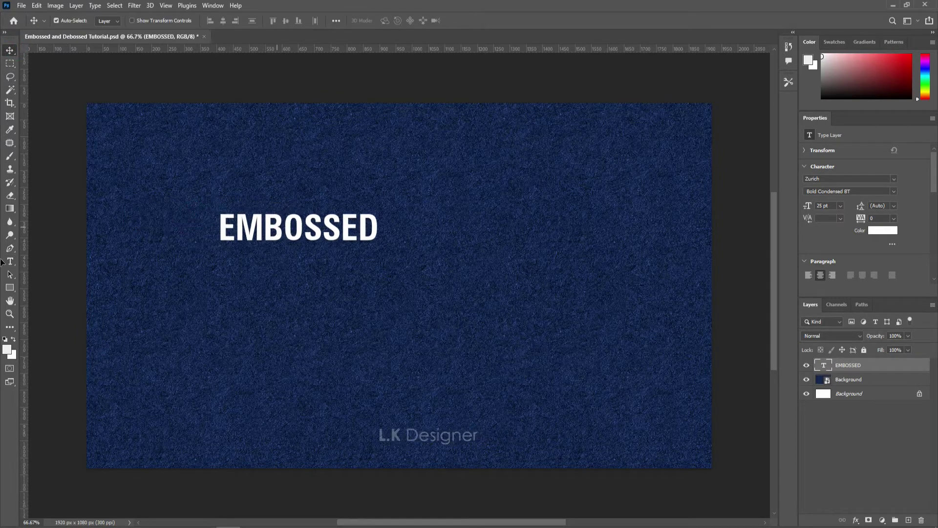
Try 100 pt and then 50 pt sizes on EMBOSSED, and shift it further right.
left_click(9, 261)
left_click_drag(218, 228, 380, 228)
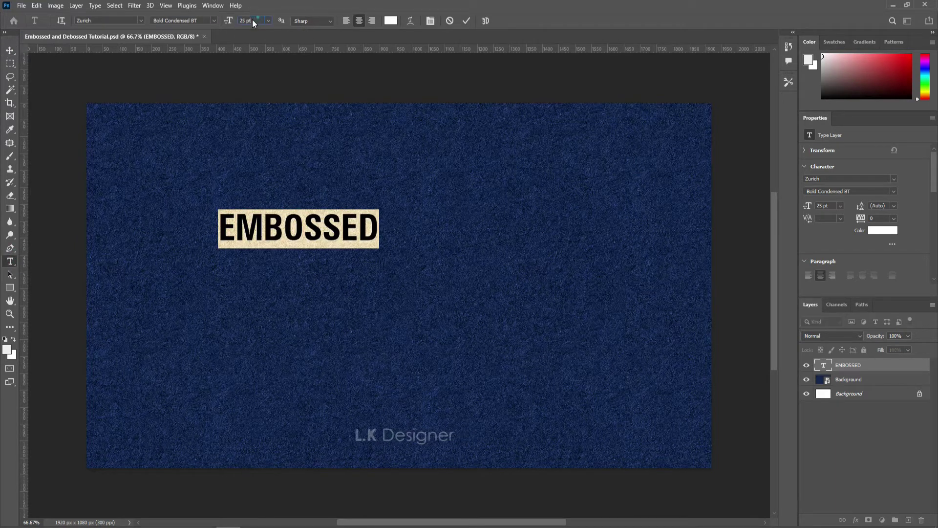
double_click(252, 19)
type("100")
key("Return")
left_click(230, 194)
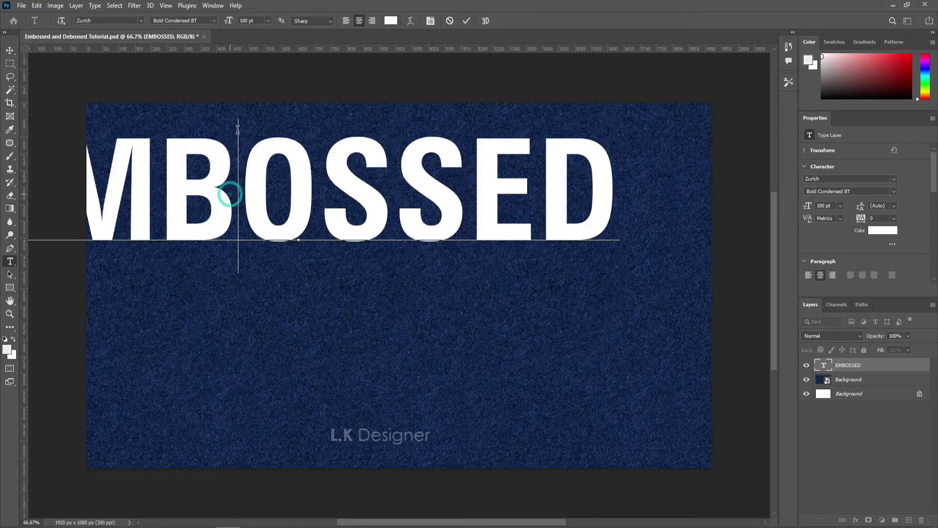
key("ctrl+a")
double_click(252, 19)
type("50")
key("Return")
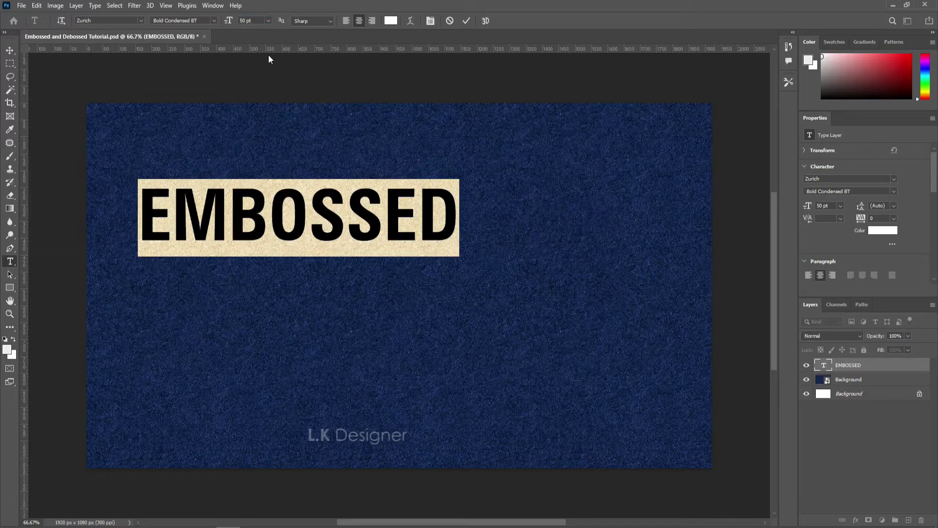
key("ctrl+Return")
key("v")
mouse_move(251, 218)
left_mouse_down()
mouse_move(348, 223)
mouse_move(340, 221)
left_mouse_up()
Set all EMBOSSED letters to 80 pt and commit the text.
key("t")
left_click(342, 220)
key("ctrl+a")
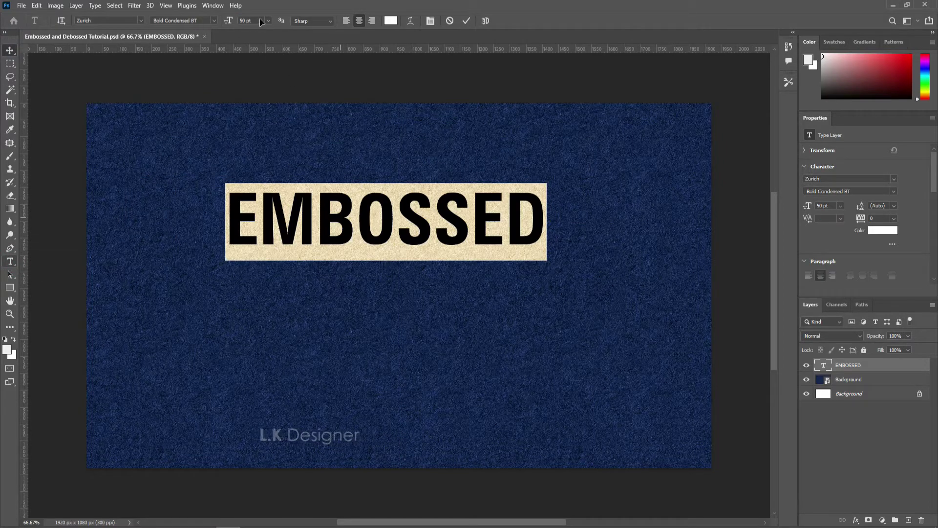
left_click(251, 20)
type("80")
key("Return")
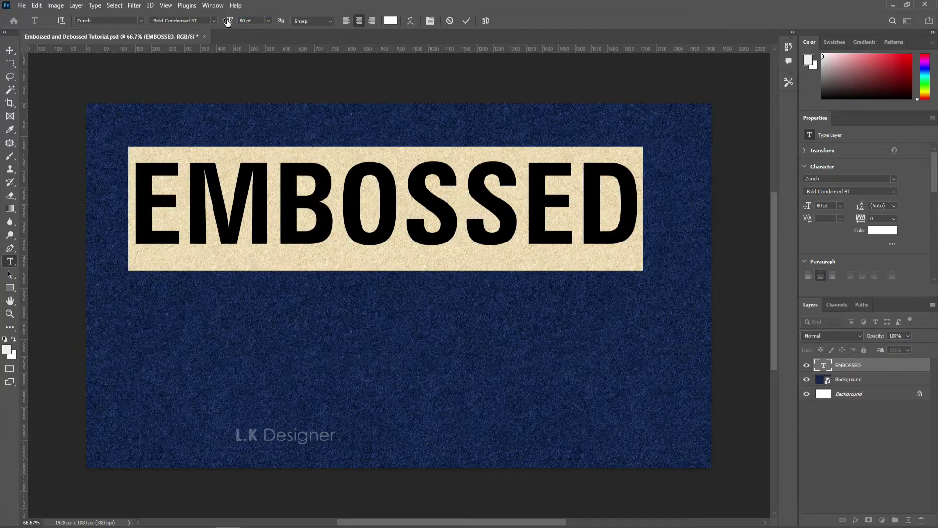
left_click(276, 194)
key("ctrl+a")
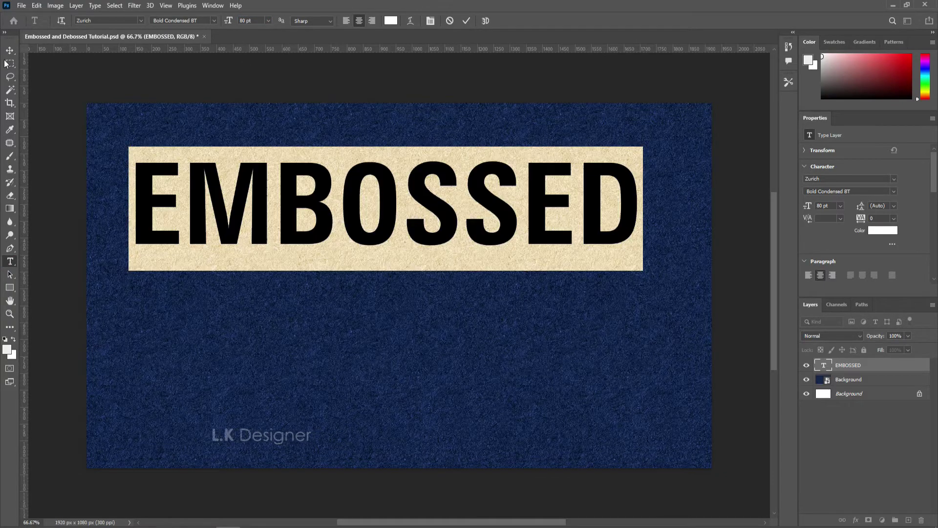
left_click(174, 110)
key("v")
left_click(304, 199)
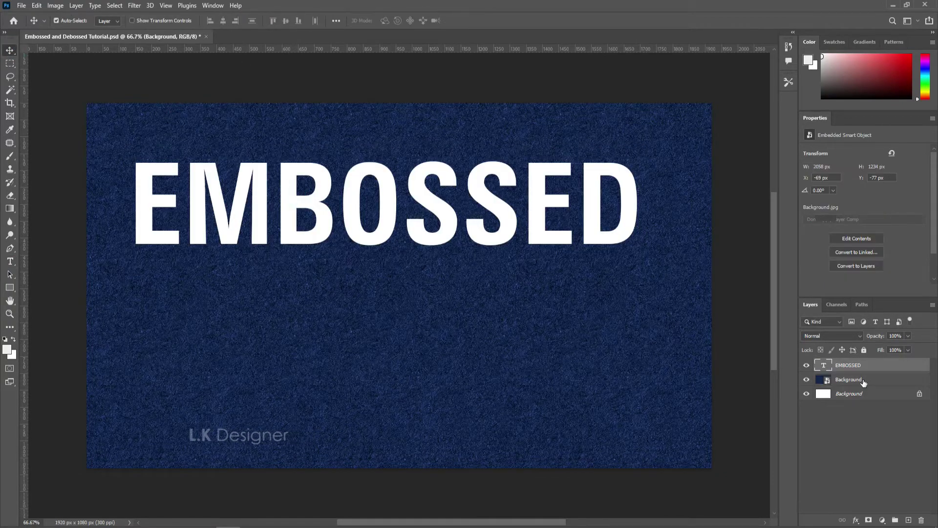
Centre the EMBOSSED layer horizontally on the canvas.
left_click(848, 365)
key("ctrl+a")
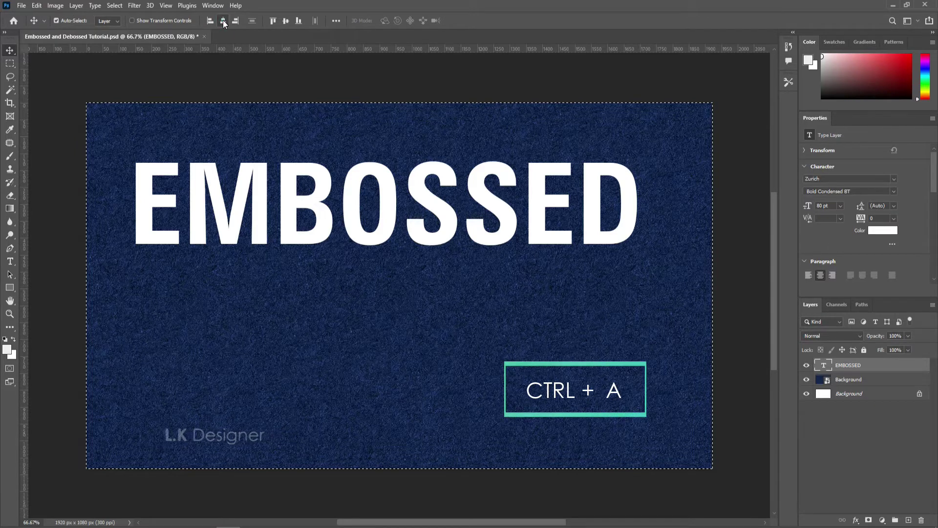
left_click(223, 20)
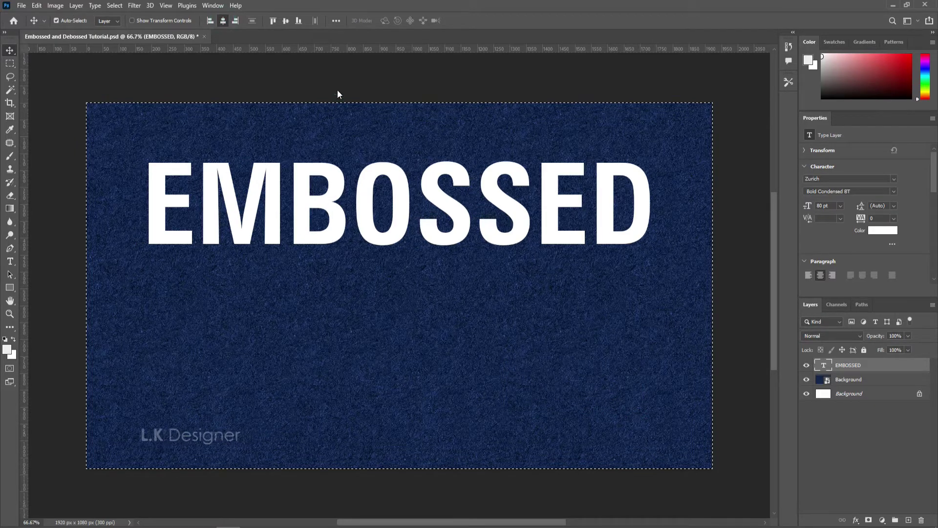
key("ctrl+d")
left_click(863, 370, "ctrl")
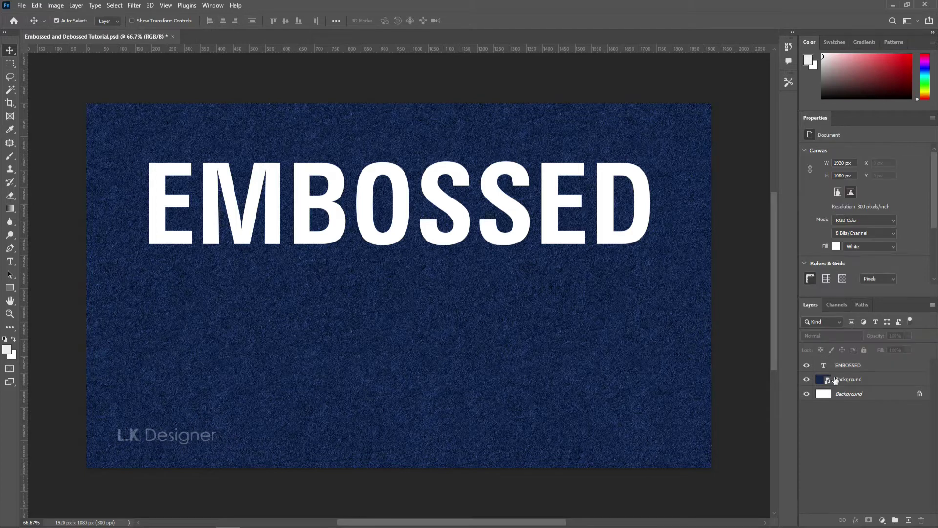
Duplicate EMBOSSED below the original and retype the copy as DEBOSSED.
left_click(850, 365)
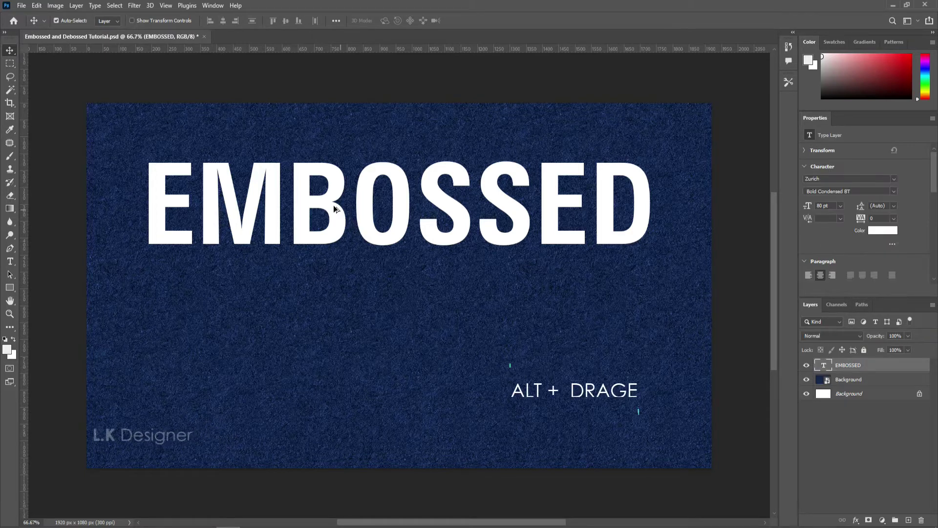
left_click_drag(332, 205, 335, 330)
key("t")
left_click(195, 323)
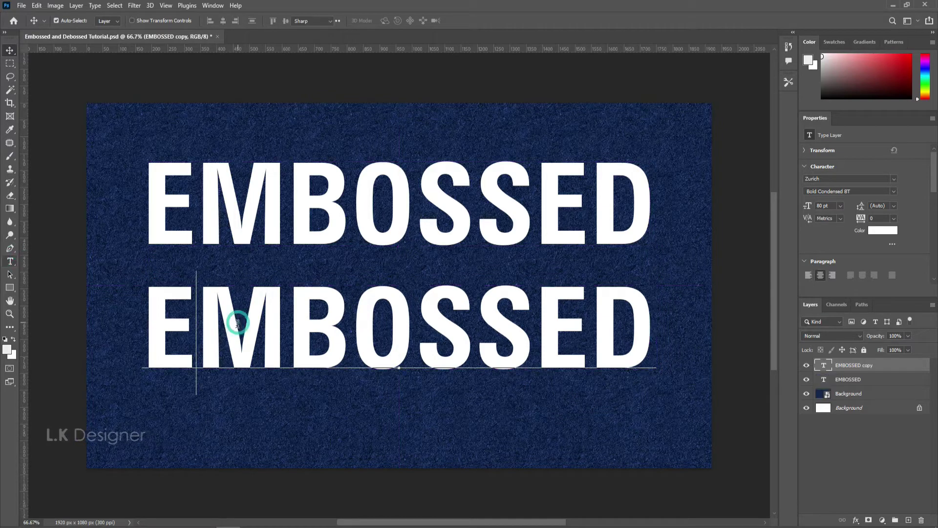
left_click_drag(274, 321, 166, 321)
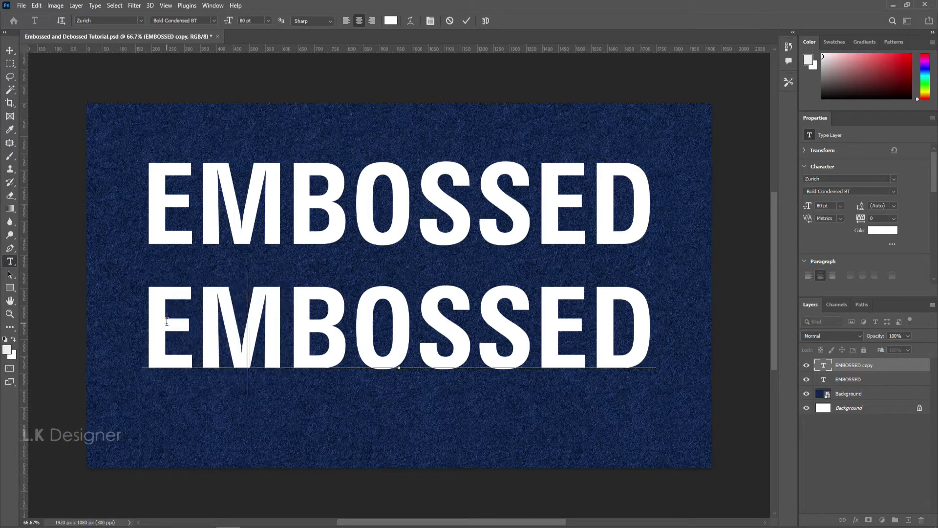
type("DE")
key("ctrl+Return")
key("v")
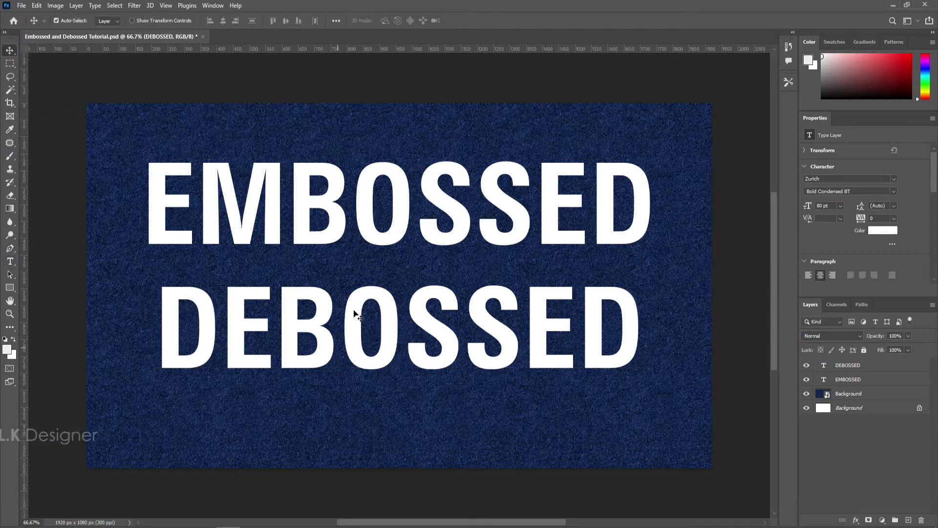
Group the EMBOSSED and DEBOSSED layers and centre them horizontally and vertically.
left_click(850, 379)
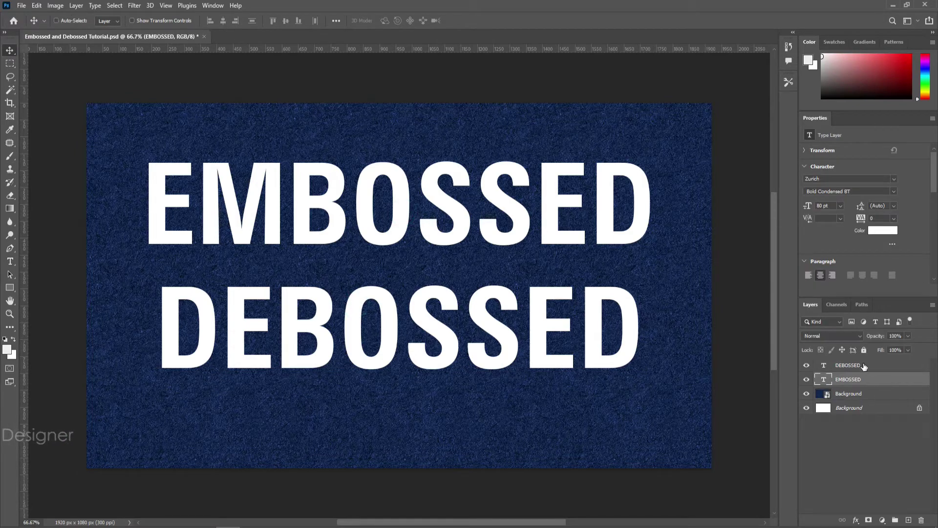
left_click(864, 365, "ctrl")
left_click(224, 21)
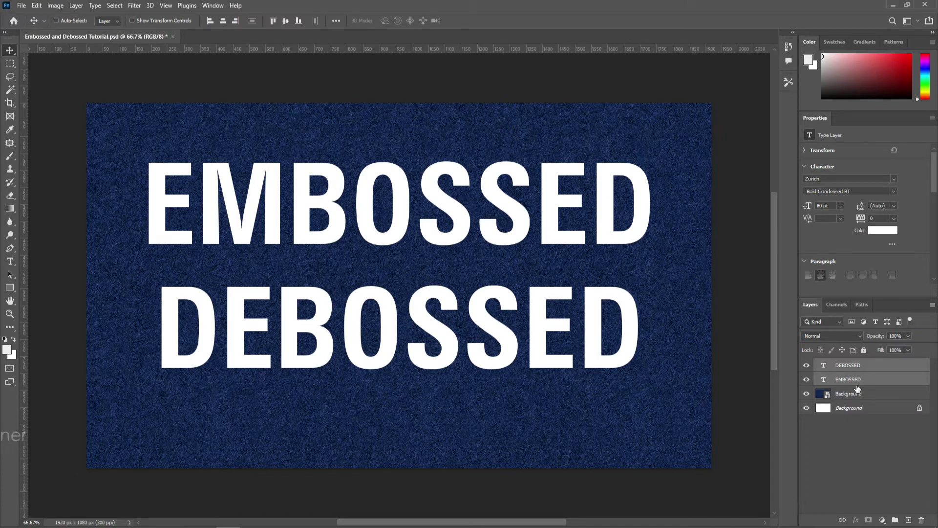
key("ctrl+g")
left_click(285, 21)
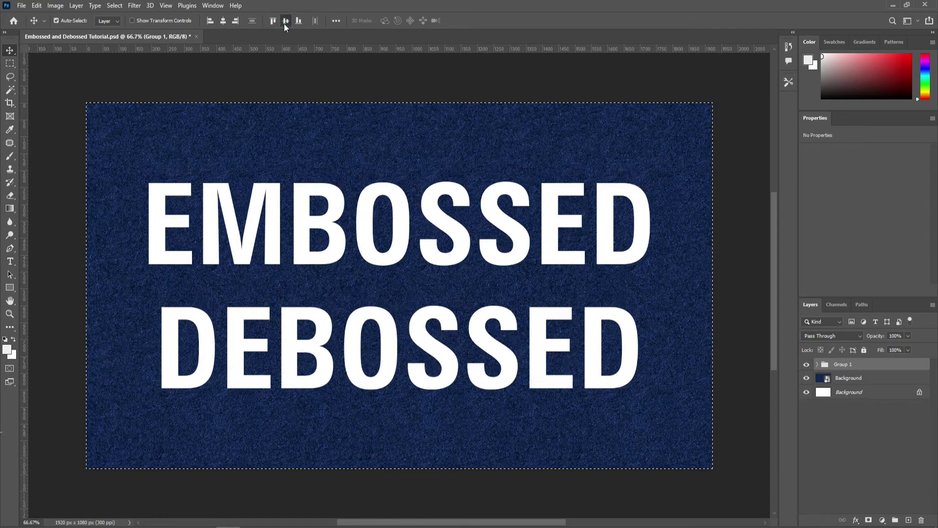
key("ctrl+d")
left_click(331, 84)
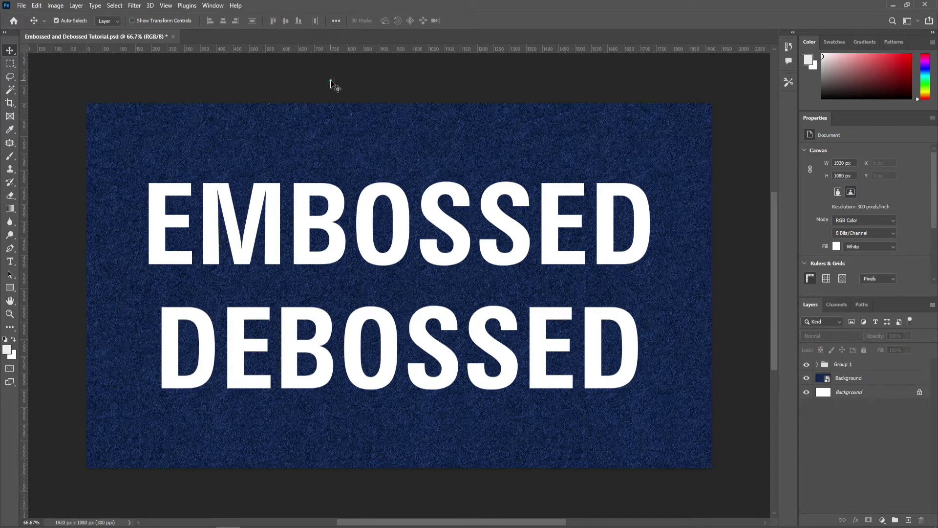
Move the EMBOSSED layer above DEBOSSED inside the group.
left_click(310, 220)
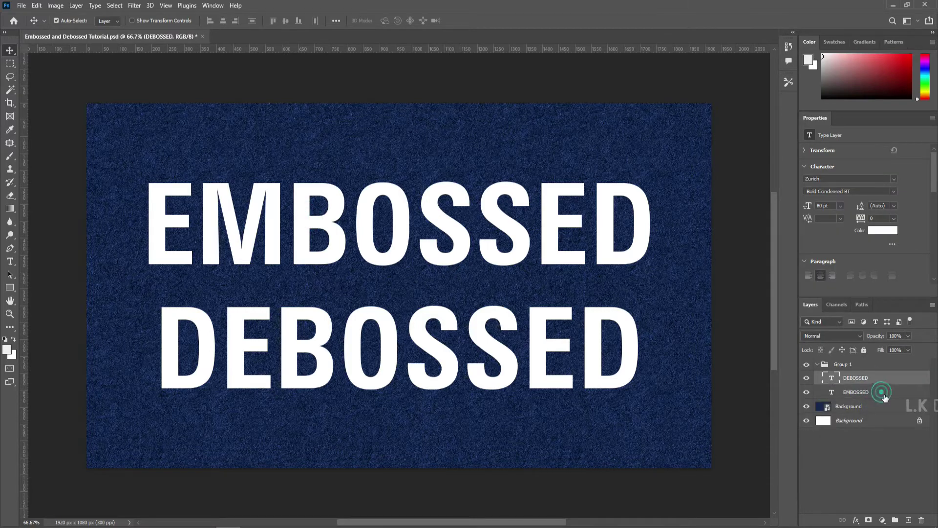
left_click_drag(874, 394, 877, 389)
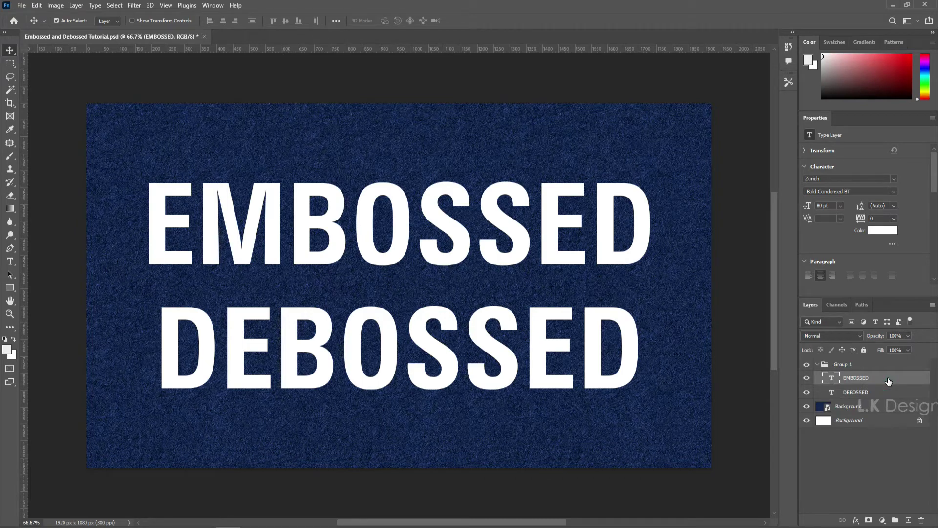
double_click(888, 381)
left_click(883, 177)
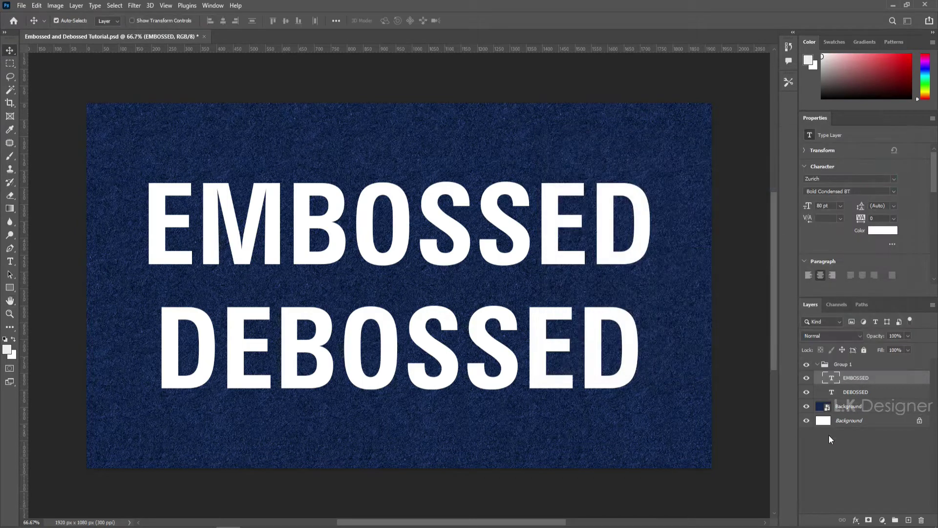
right_click(850, 420)
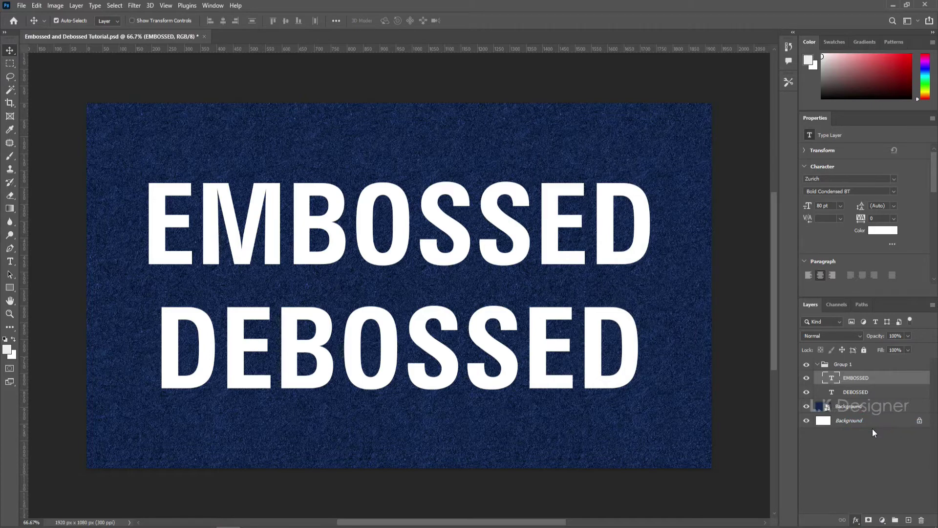
Set EMBOSSED fill opacity to 0 and add a Smooth Emboss-style Bevel & Emboss.
left_click_drag(610, 134, 649, 71)
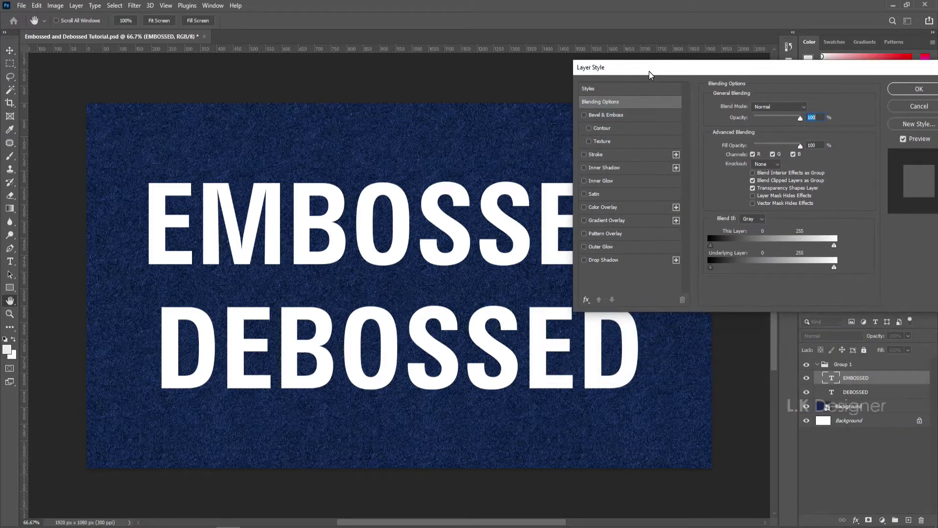
left_click(607, 105)
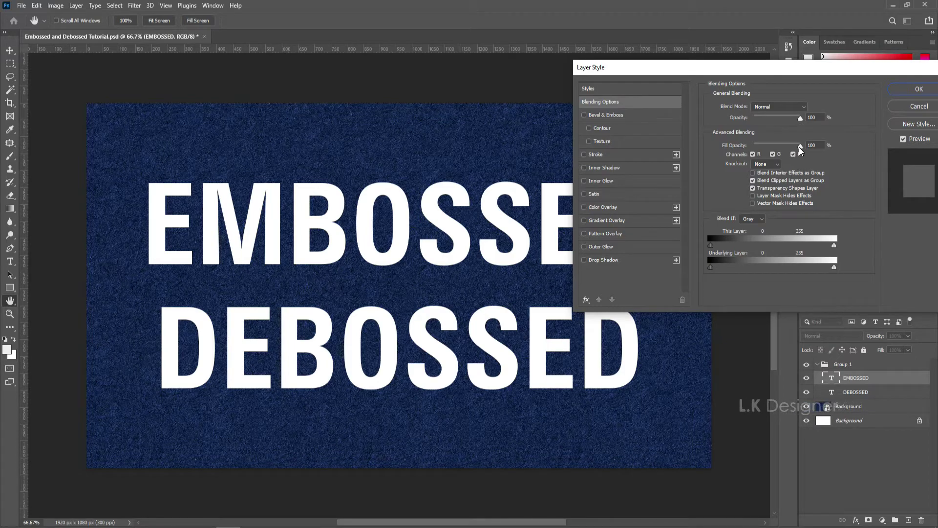
left_click_drag(800, 146, 741, 148)
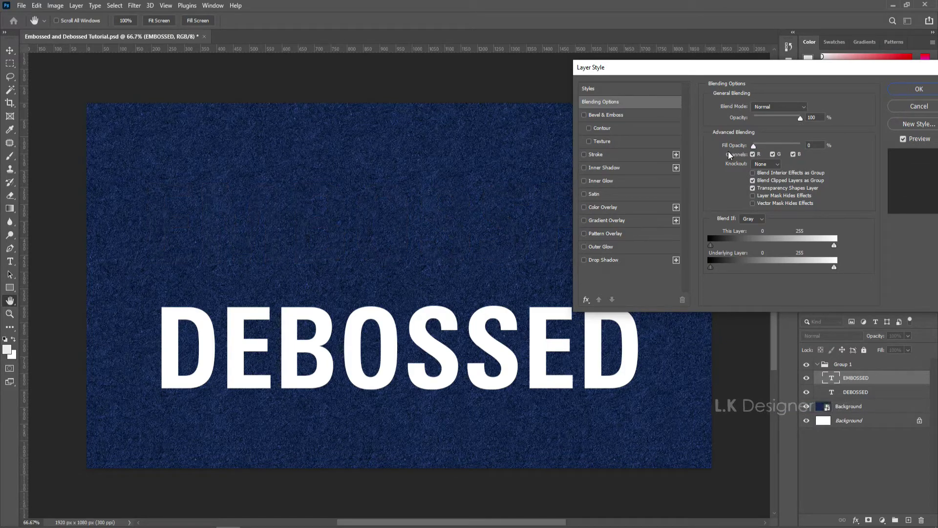
left_click(586, 117)
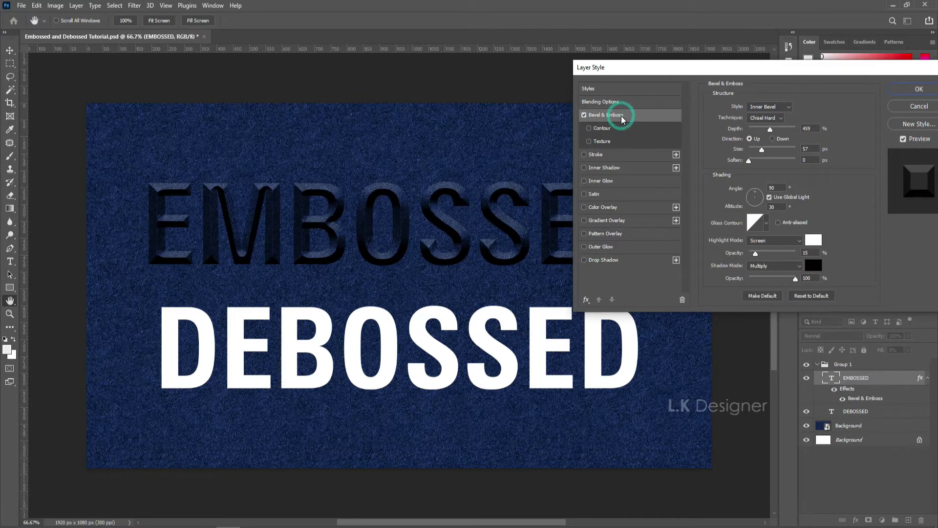
left_click(768, 107)
left_click(756, 130)
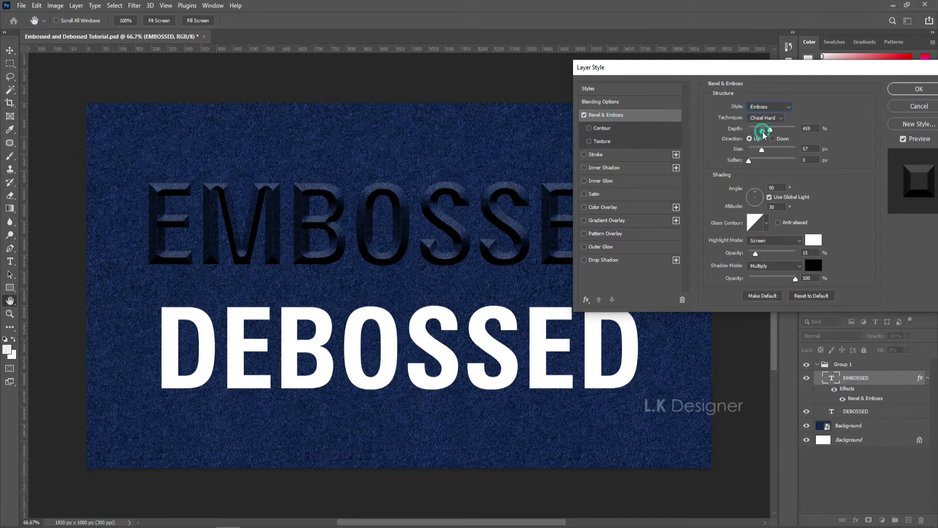
left_click(768, 106)
left_click(770, 128)
Set the bevel depth 250%, direction Down, size 10 px and soften 0.
mouse_move(770, 128)
left_mouse_down()
mouse_move(783, 128)
mouse_move(757, 128)
left_mouse_up()
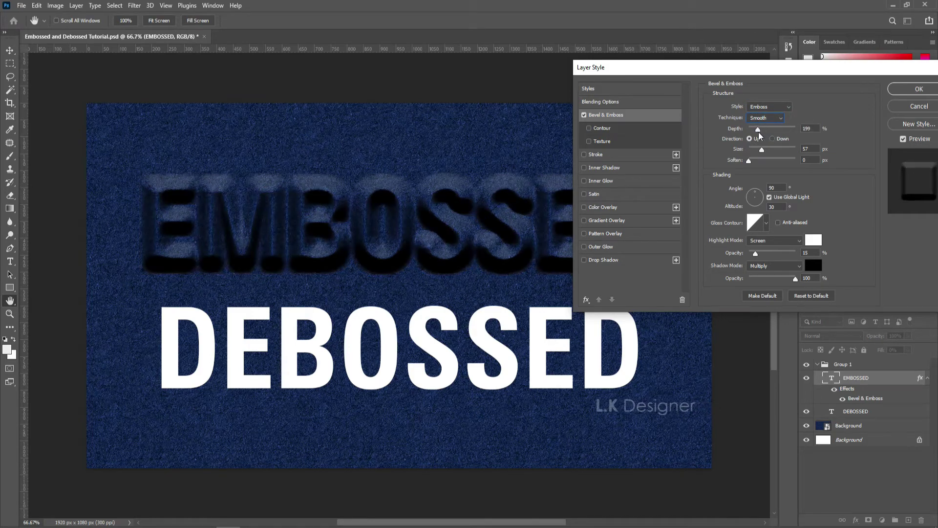
double_click(806, 128)
type("1")
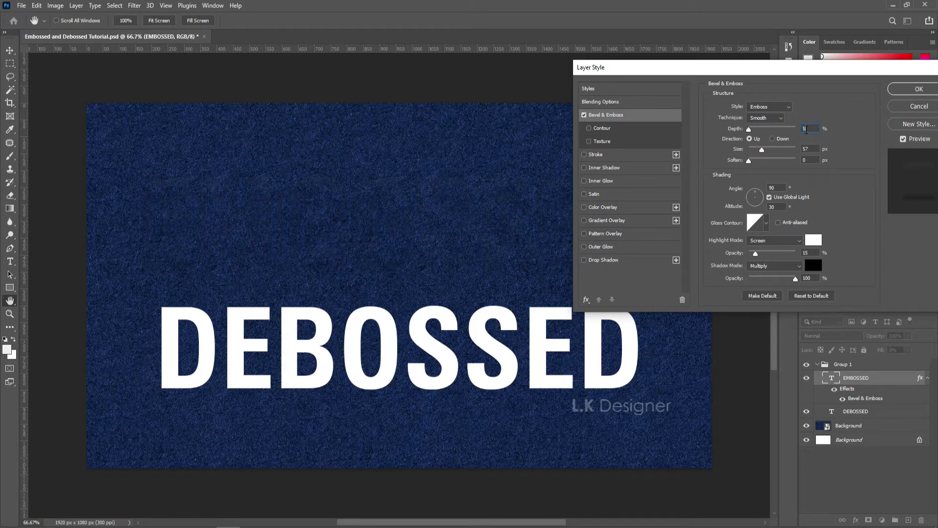
type("250")
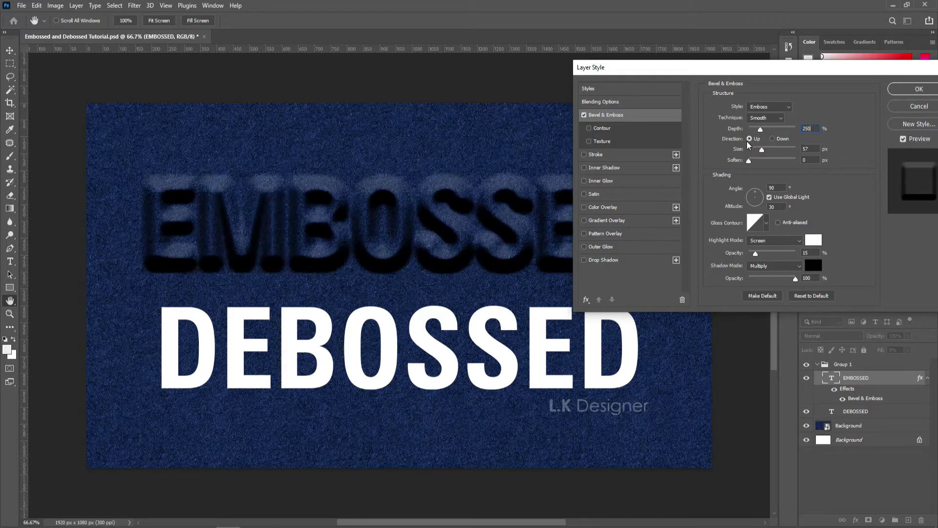
left_click(772, 139)
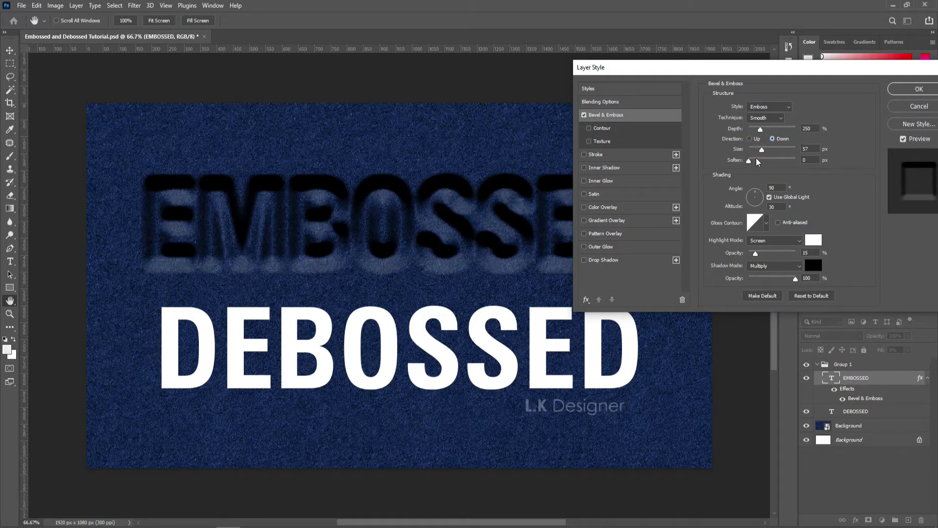
key("Tab")
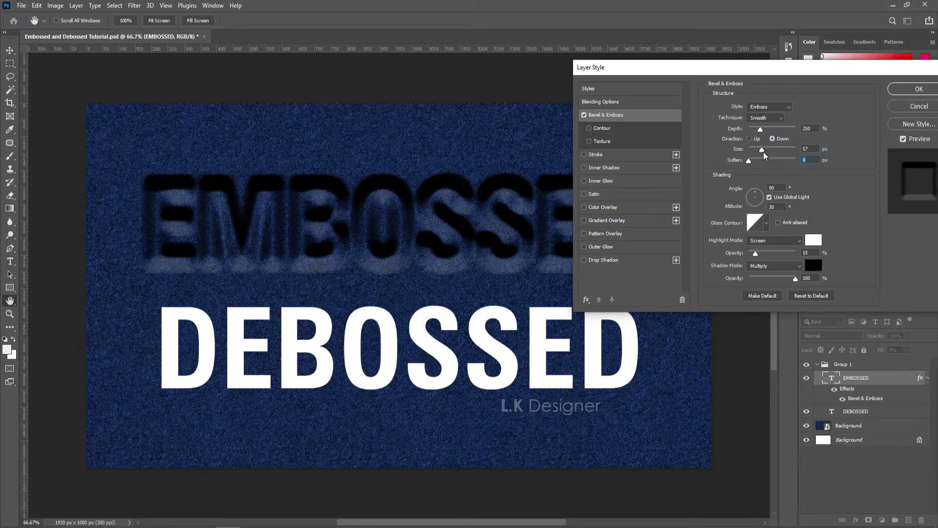
left_click_drag(762, 149, 753, 149)
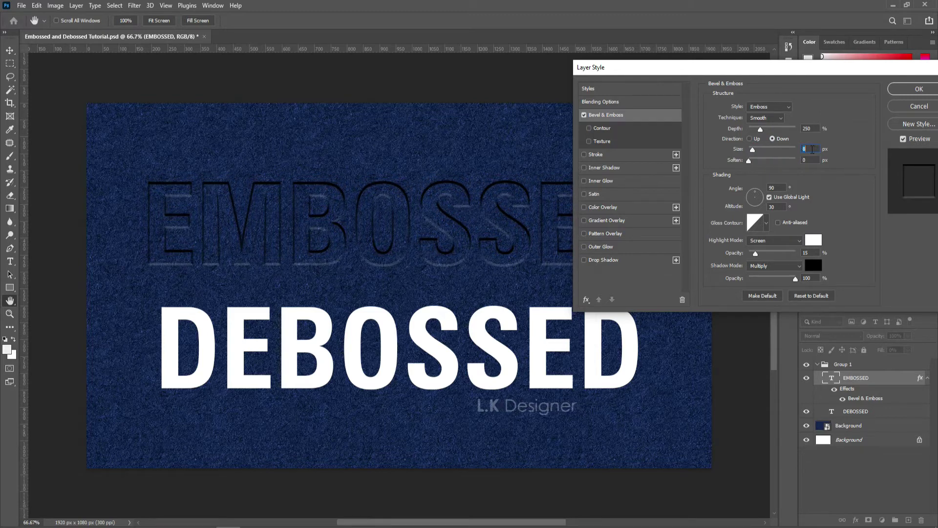
left_click(810, 148)
type("10")
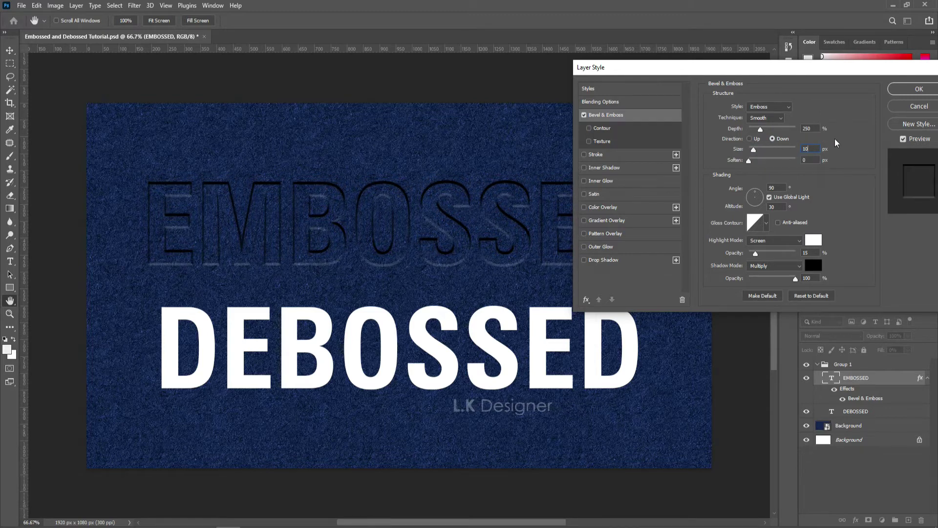
left_click(774, 161)
left_click(811, 160)
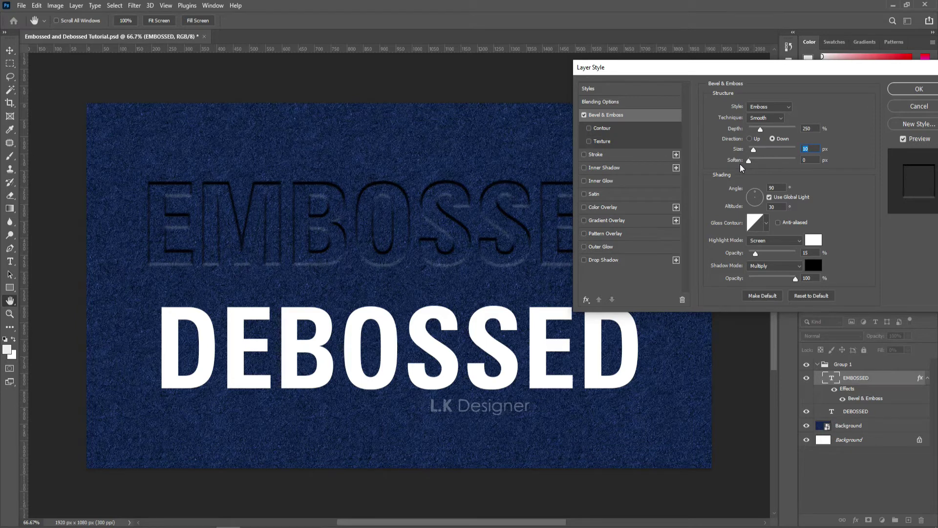
type("0")
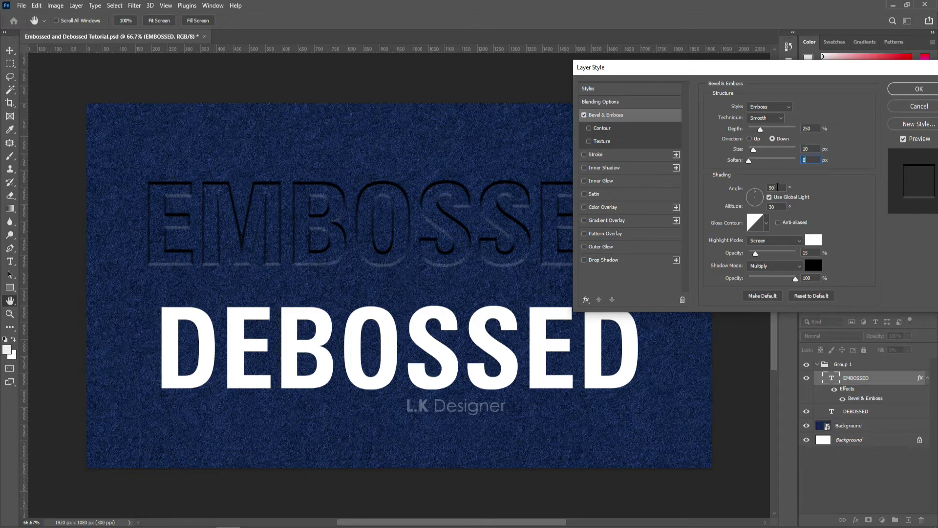
double_click(775, 188)
Set bevel angle 120°, highlight opacity 50%, direction Up, and enable Inner Shadow on EMBOSSED.
type("120")
key("Tab")
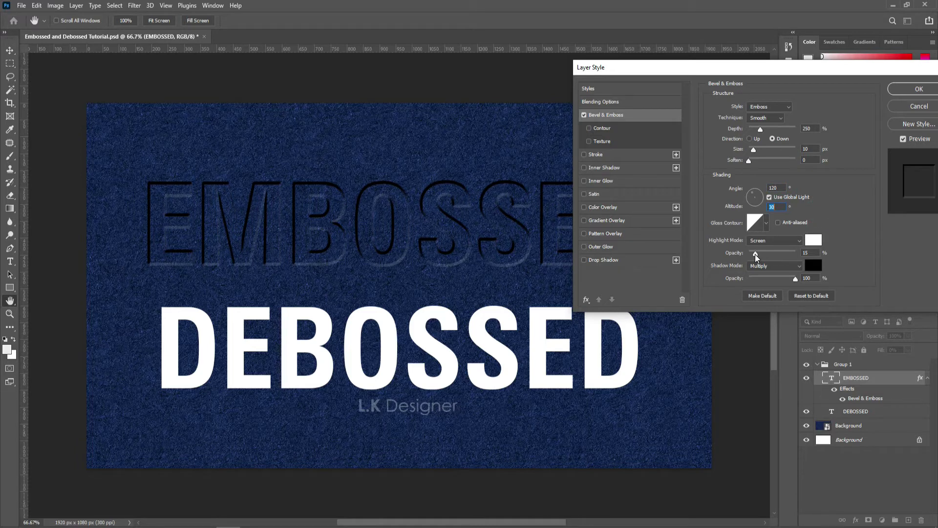
mouse_move(756, 253)
left_mouse_down()
mouse_move(774, 253)
mouse_move(766, 254)
left_mouse_up()
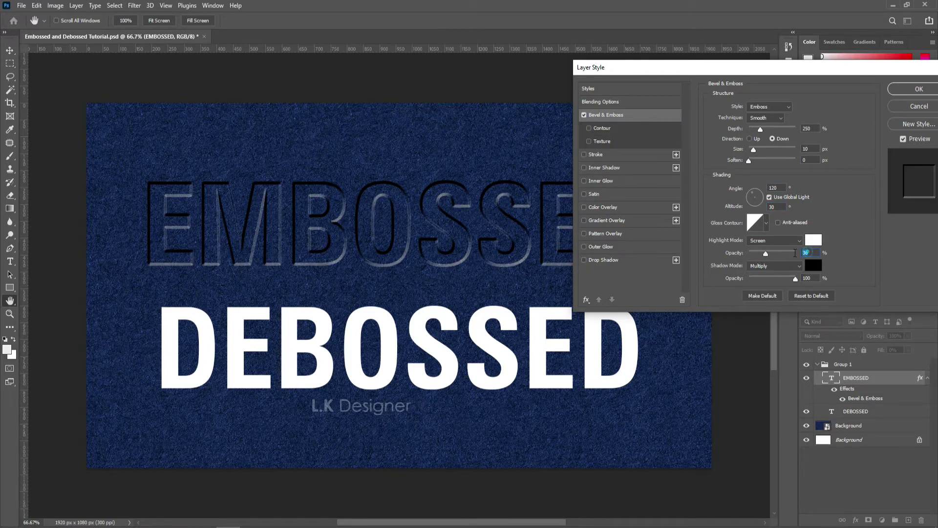
type("50")
left_click(784, 263)
left_click(844, 247)
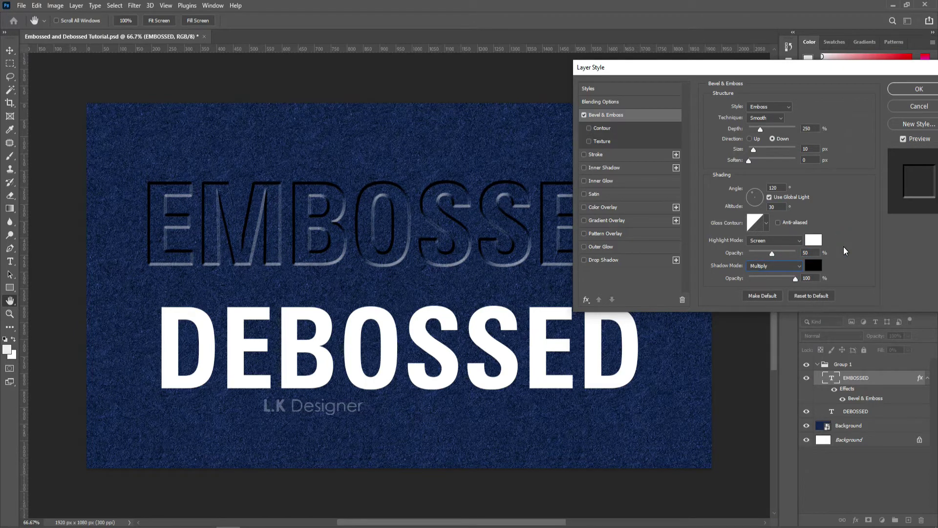
left_click(749, 139)
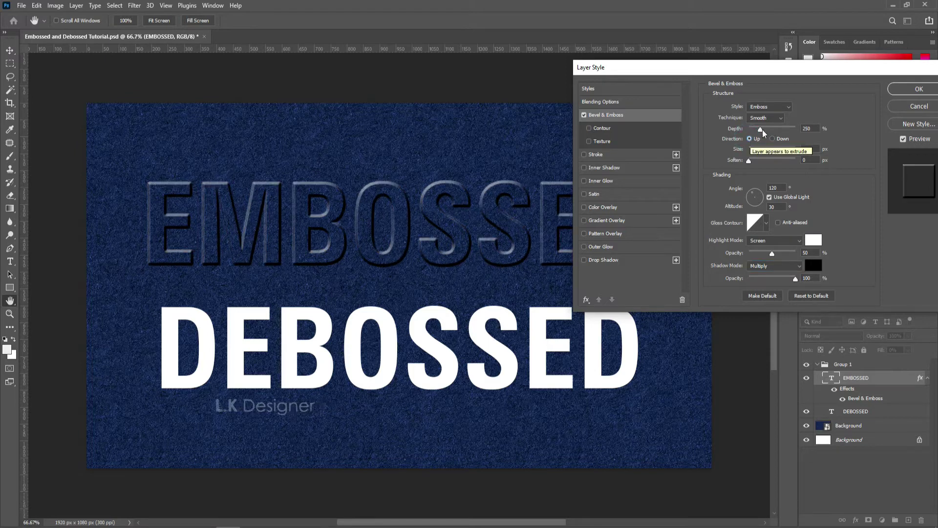
left_click(615, 168)
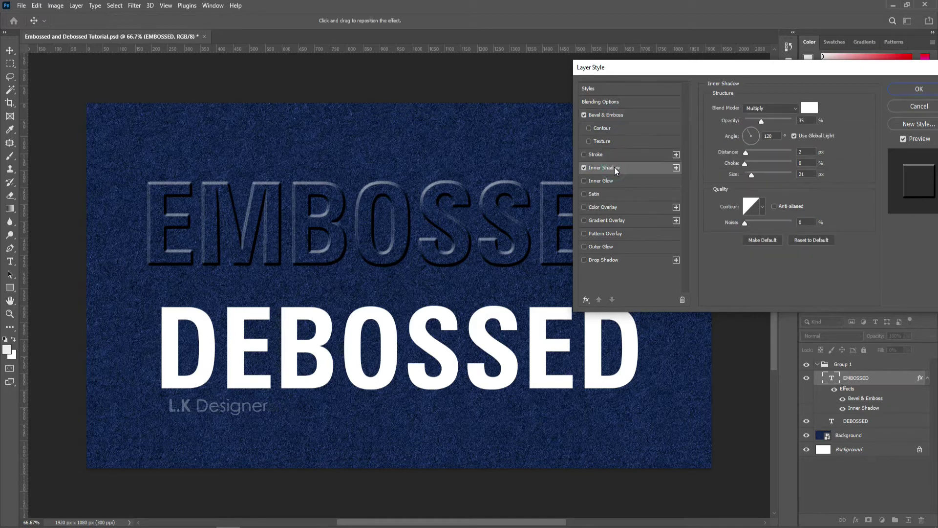
Give the inner shadow Multiply blending, 50% opacity and size 0.
left_click(774, 107)
left_click(762, 146)
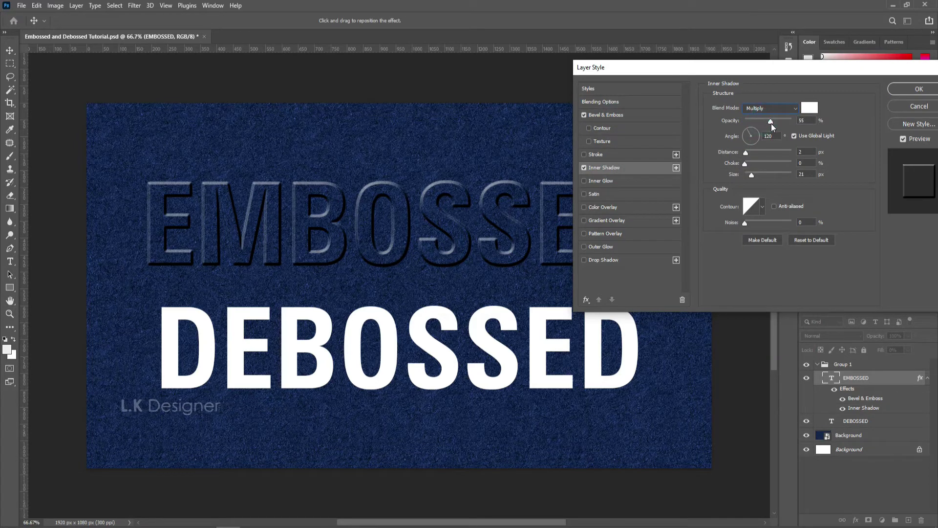
left_click_drag(771, 123, 768, 122)
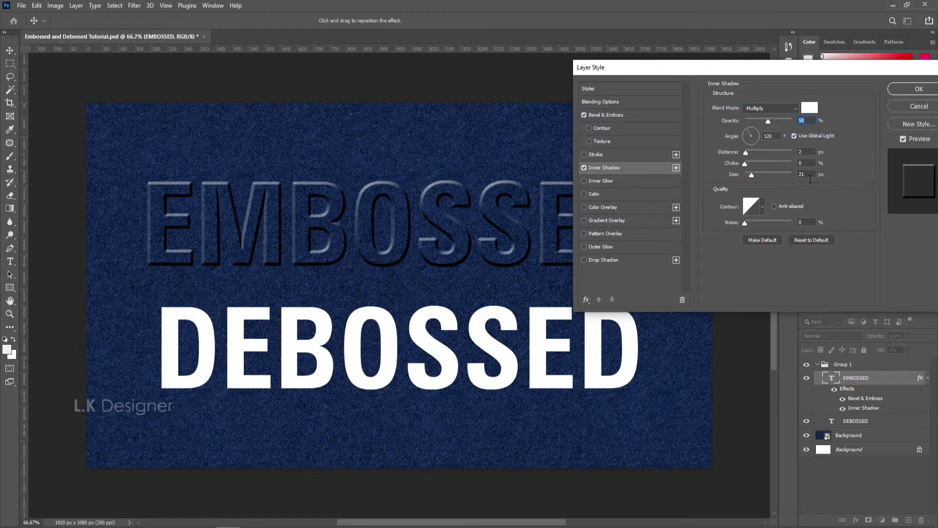
left_click_drag(751, 175, 741, 180)
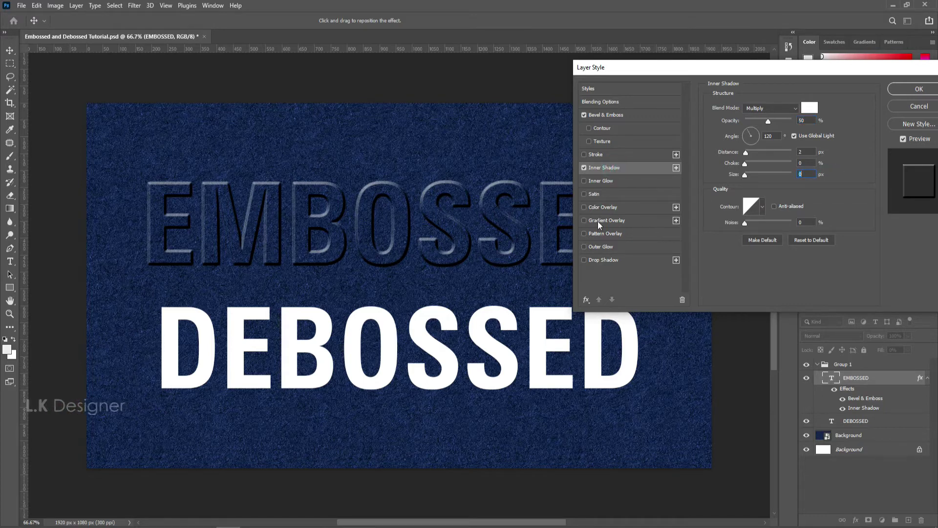
Add a Color Overlay to EMBOSSED in Overlay mode at 10% opacity.
left_click(584, 207)
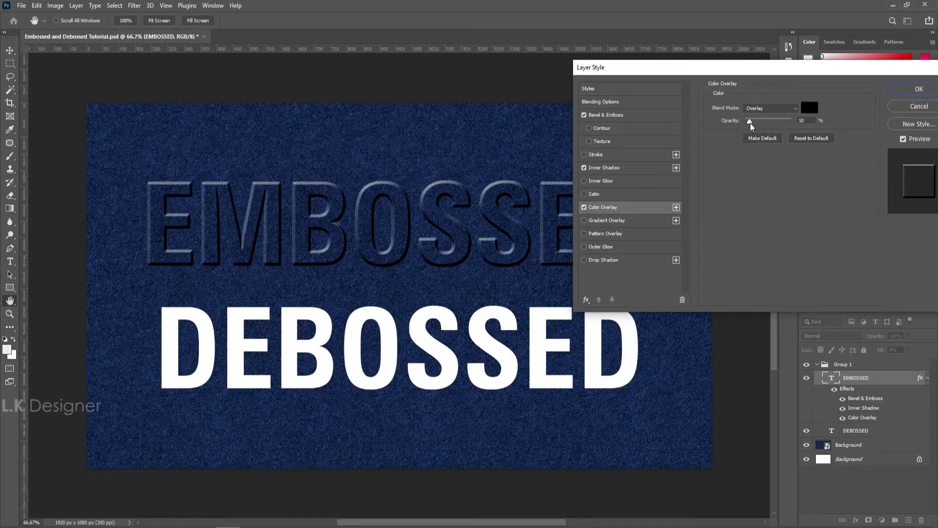
left_click_drag(750, 123, 763, 122)
double_click(802, 120)
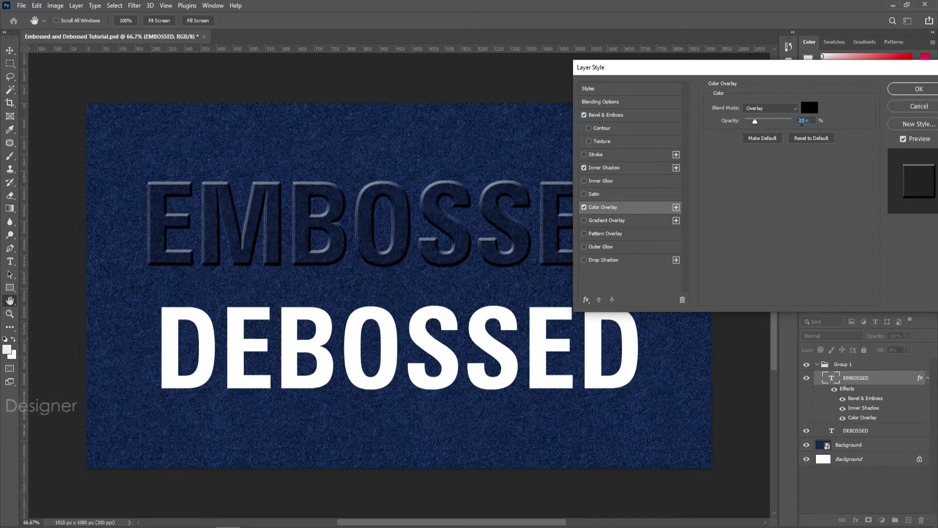
left_click(770, 108)
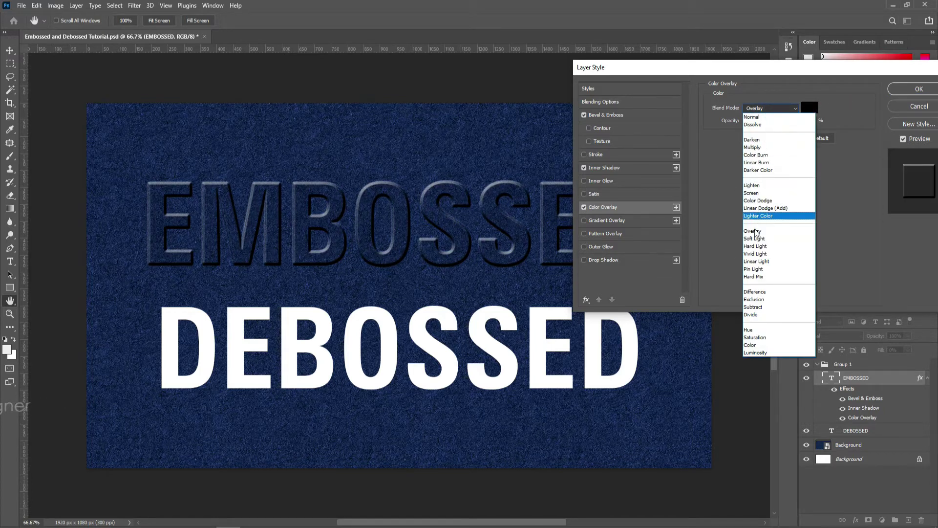
left_click(755, 238)
left_click(767, 111)
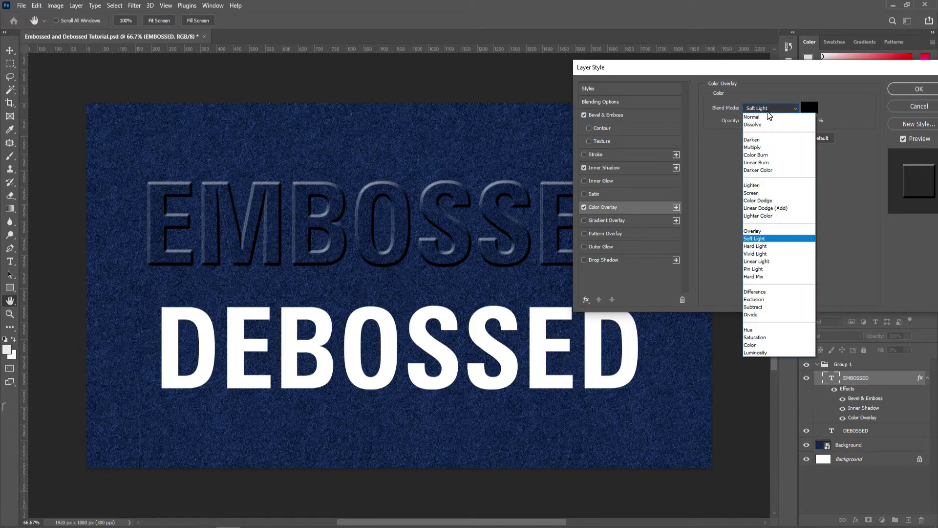
left_click(760, 231)
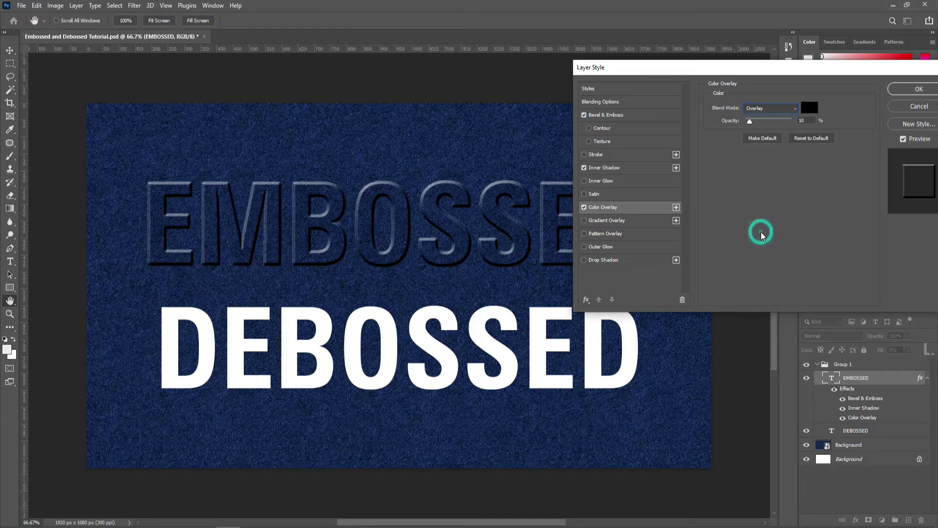
Apply the EMBOSSED style and open Blending Options for the DEBOSSED layer.
left_click(917, 90)
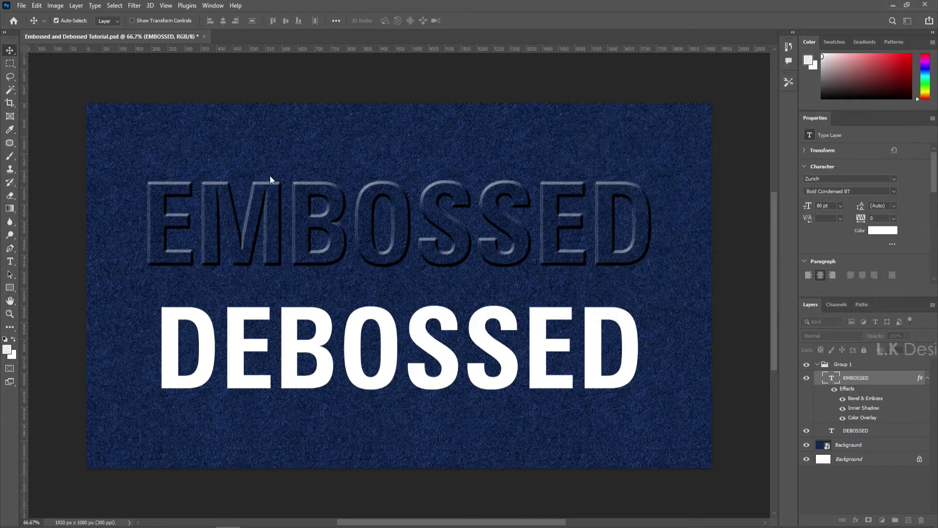
left_click(389, 347)
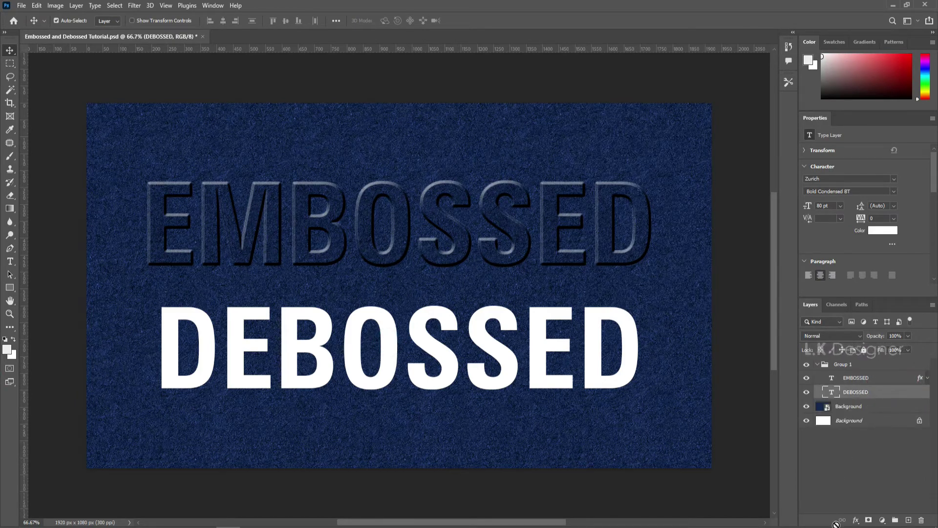
left_click(855, 520)
left_click(865, 426)
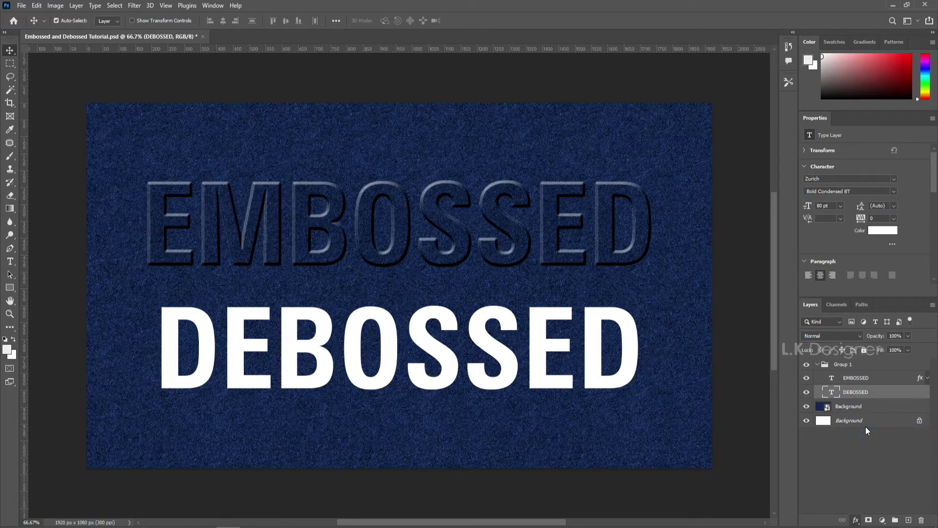
Set DEBOSSED fill opacity to 0 and add a Bevel & Emboss facing Down.
left_click_drag(557, 69, 603, 53)
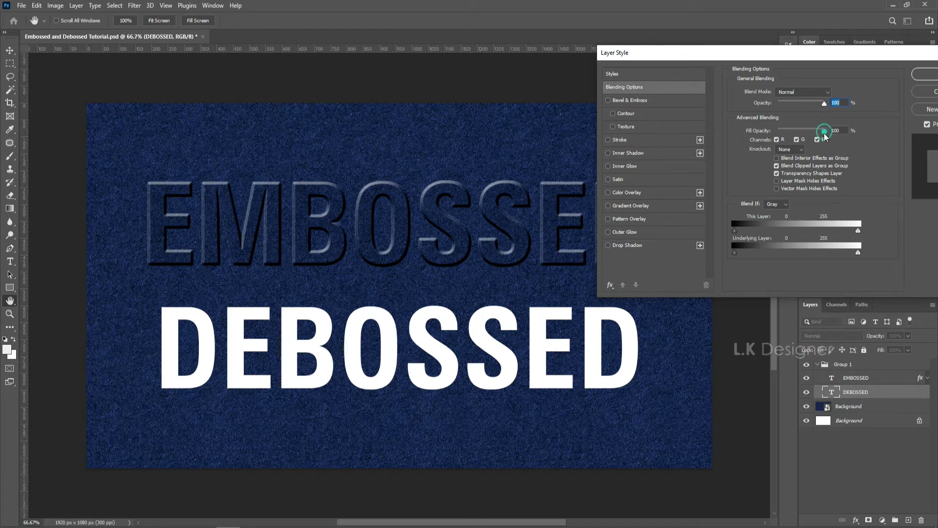
left_click_drag(825, 132, 767, 136)
left_click(629, 101)
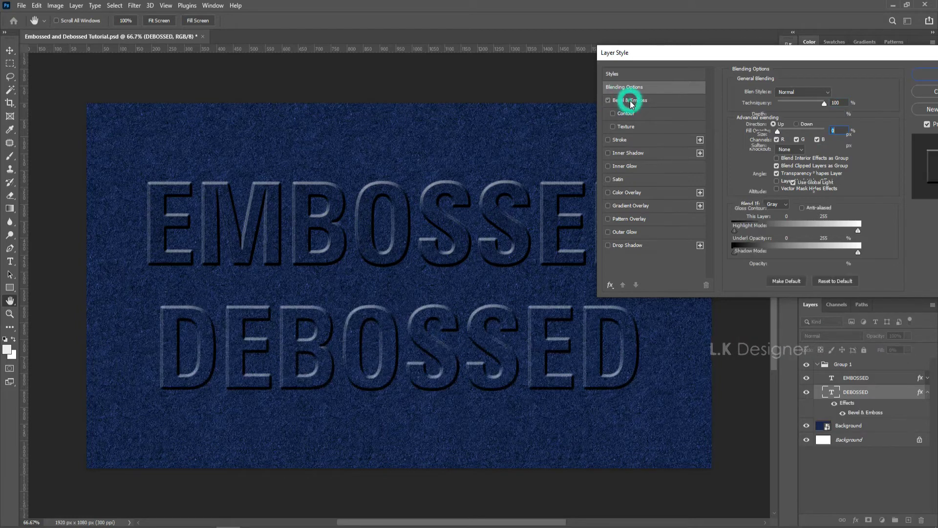
left_click(796, 125)
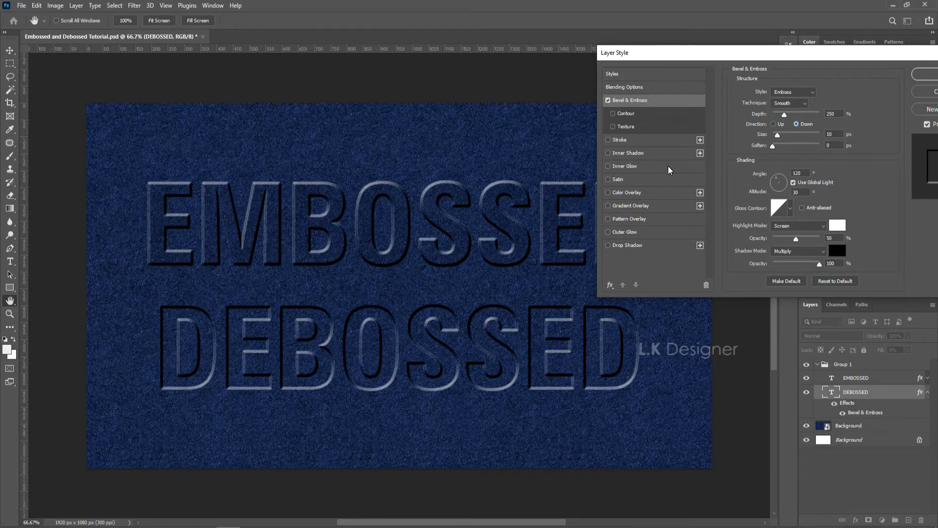
Give DEBOSSED a black 50 px Inner Glow and enable Color Overlay.
left_click(638, 103)
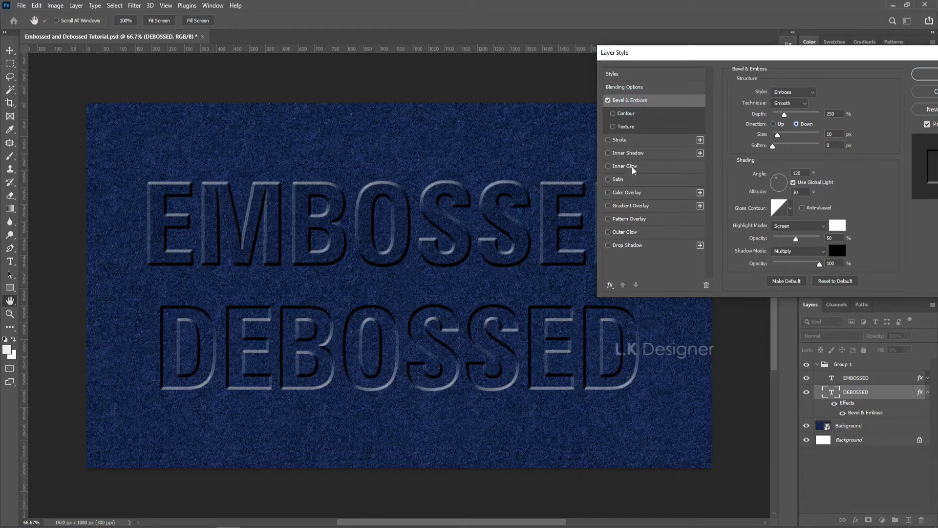
left_click(633, 167)
left_click(757, 128)
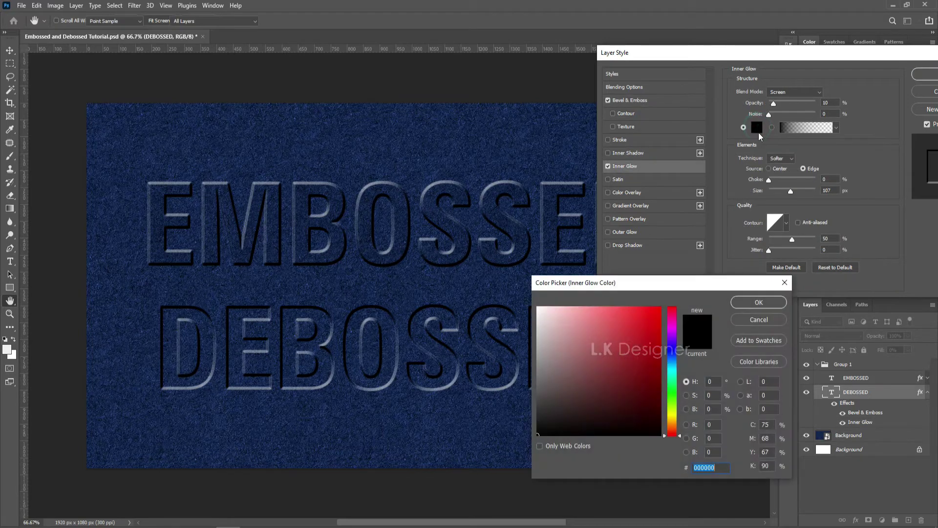
left_click_drag(538, 308, 530, 305)
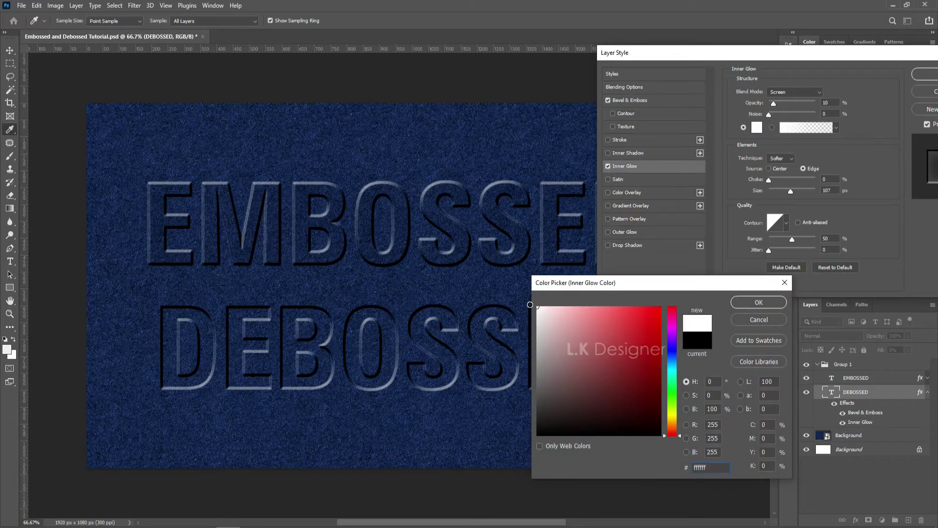
left_click_drag(562, 362, 524, 460)
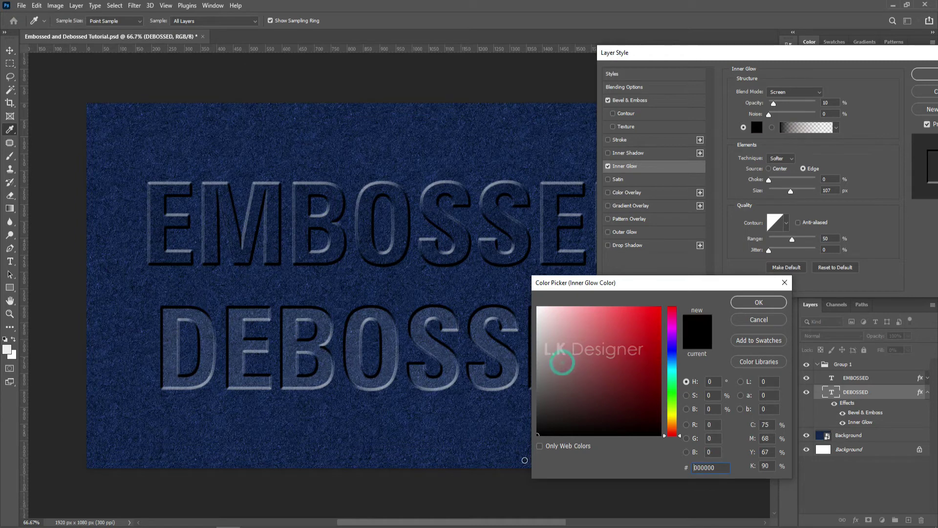
left_click(765, 302)
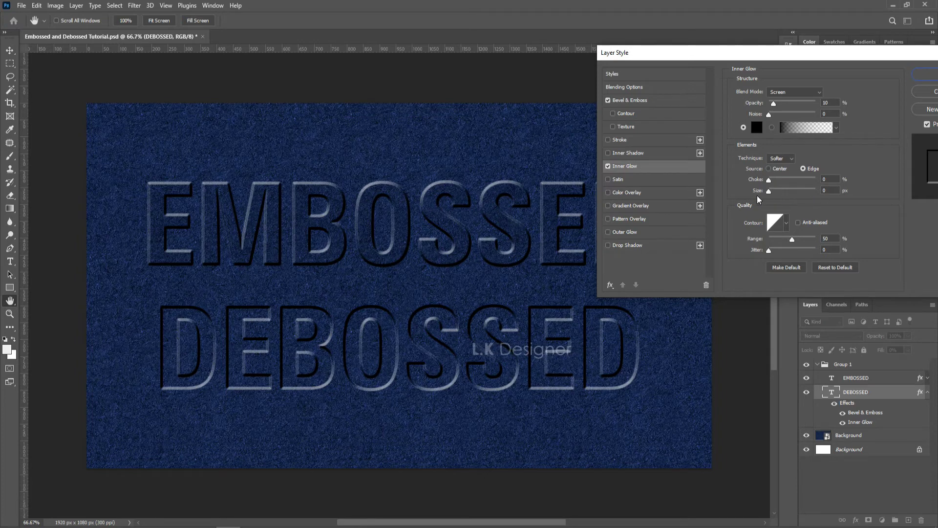
left_click(829, 192)
type("50")
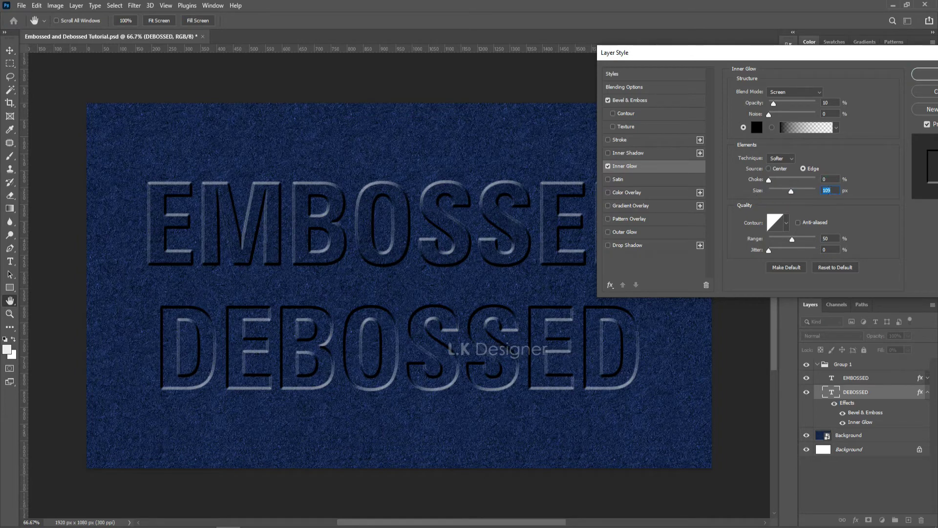
left_click(627, 192)
Set the DEBOSSED colour overlay colour to black.
left_click(833, 93)
left_click(573, 321)
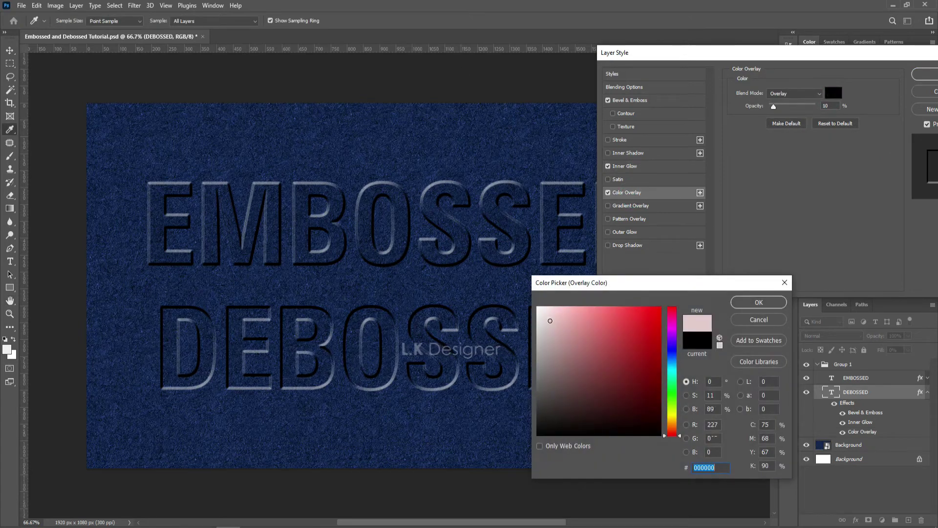
type("ffffff")
left_click_drag(539, 405, 534, 451)
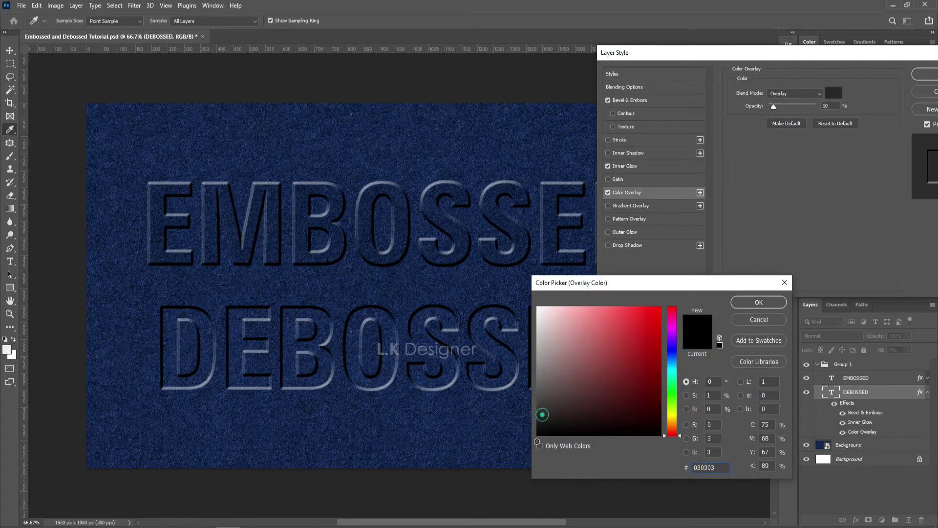
left_click(758, 303)
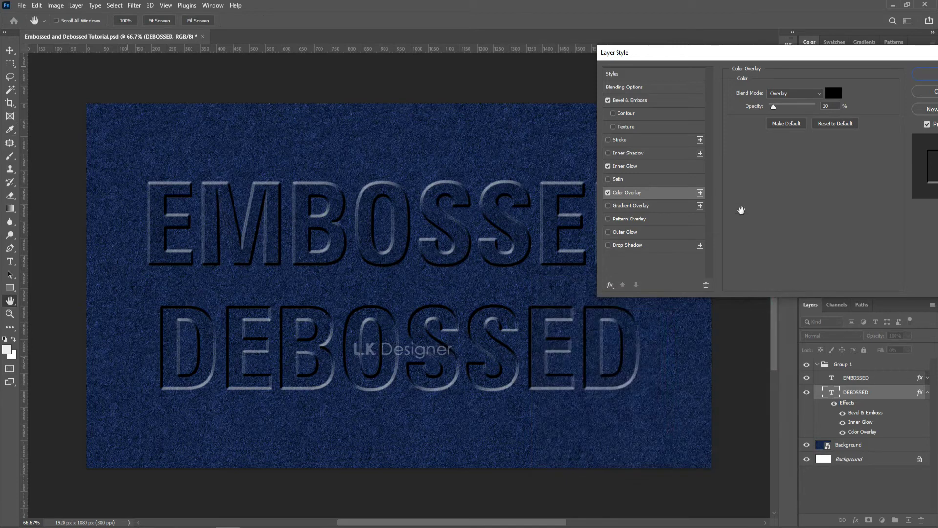
Set the overlay opacity to 10%, leave Gradient Overlay off, and apply the style.
left_click_drag(774, 106, 781, 106)
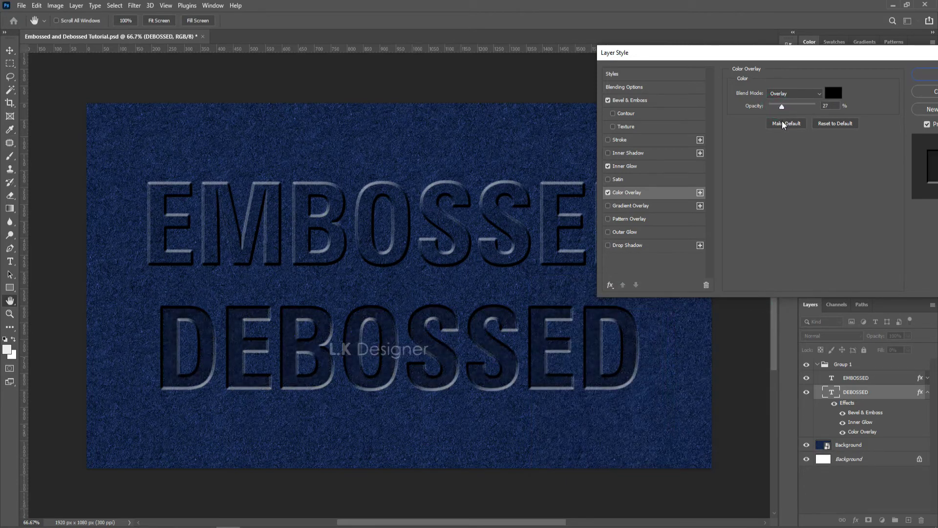
left_click(829, 106)
key("Up")
key("Up")
key("Up")
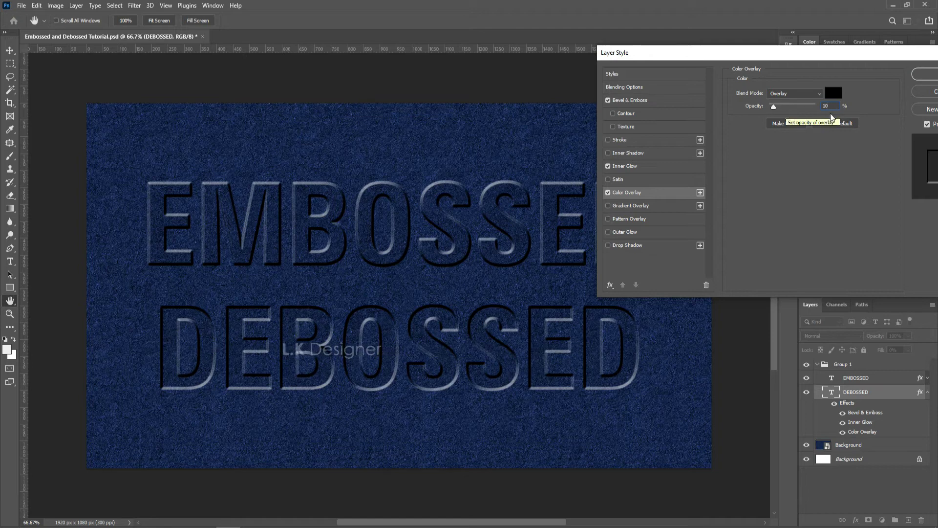
key("Down")
key("Down")
key("Down")
left_click(625, 205)
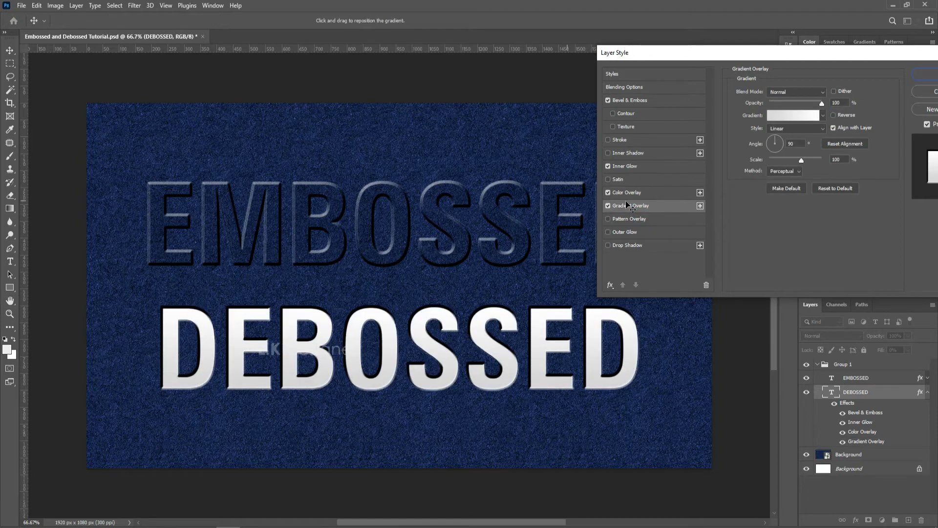
left_click(608, 206)
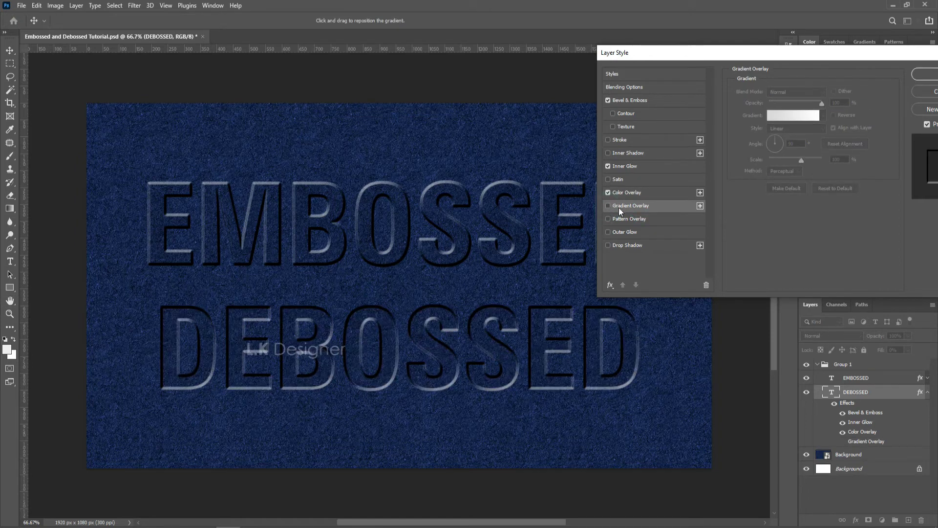
left_click(934, 73)
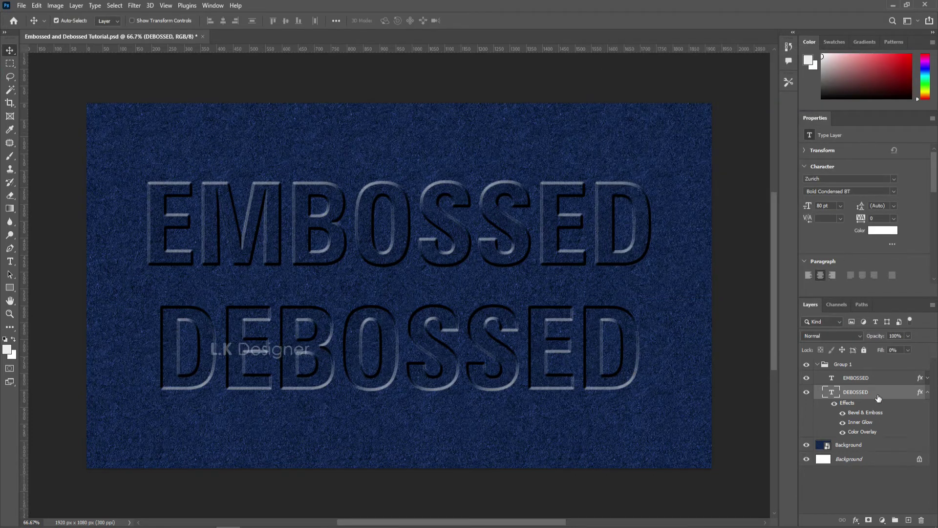
Collapse Group 1 and select it in the Layers panel.
left_click(928, 379)
left_click(819, 366)
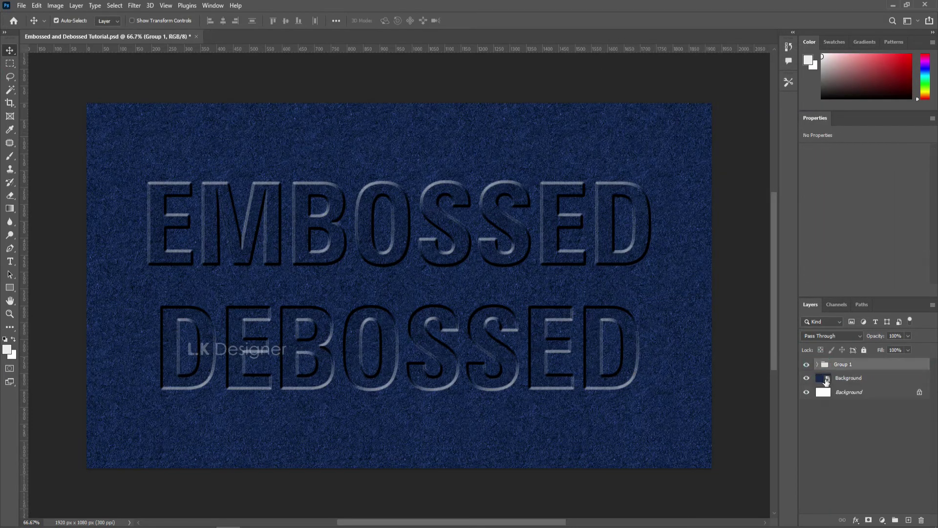
left_click(859, 365)
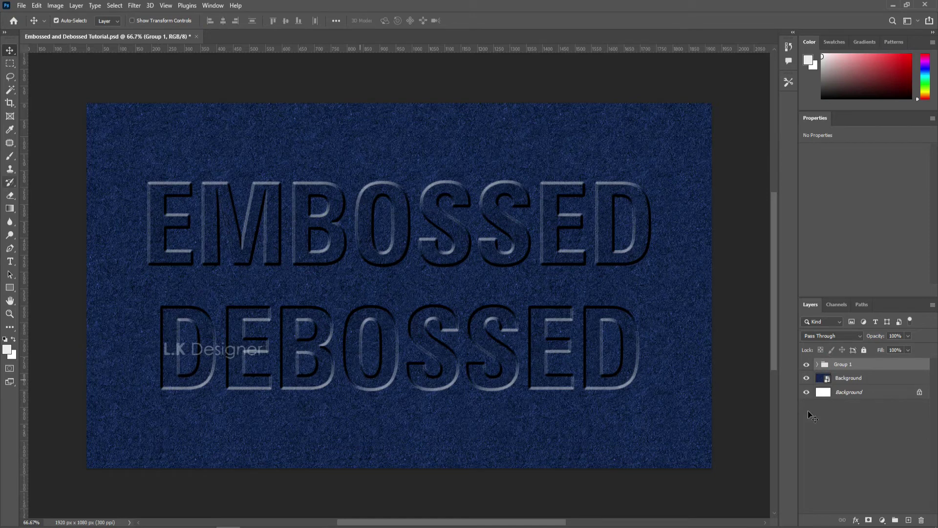
Add a Curves adjustment above Group 1, pulled down to darken the image, with the Eraser readied on its mask.
left_click(883, 520)
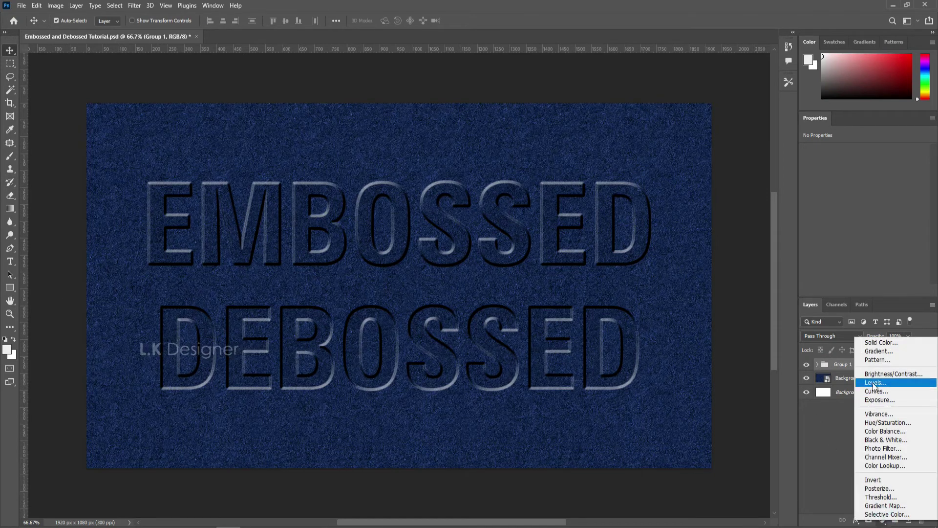
left_click(881, 393)
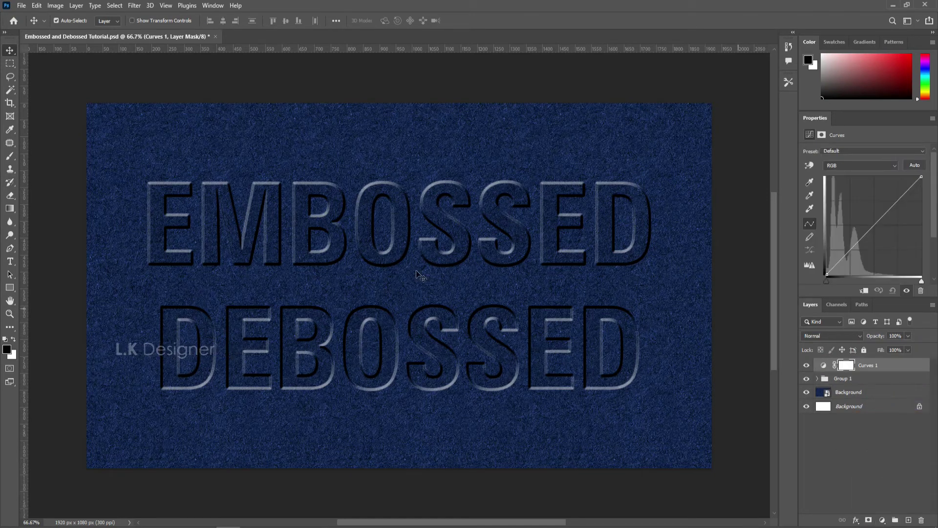
left_click_drag(885, 218, 889, 226)
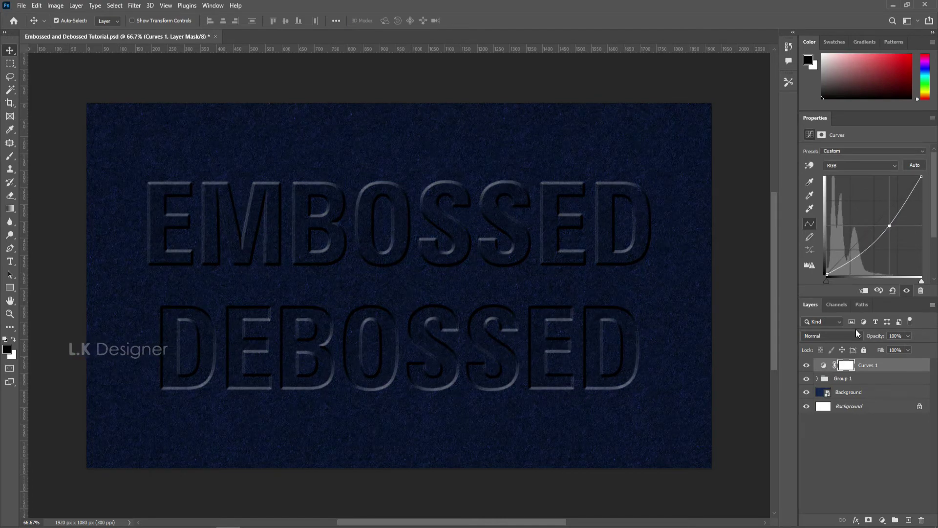
left_click(846, 365)
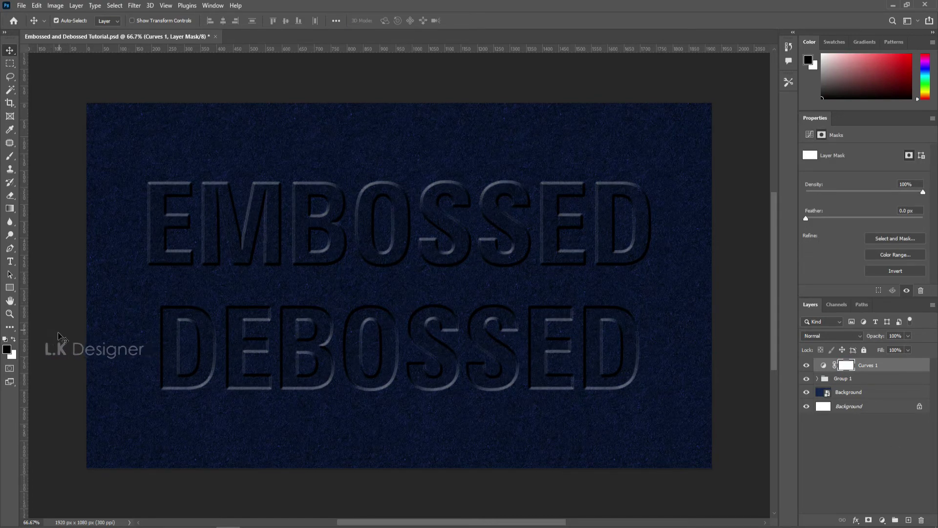
key("e")
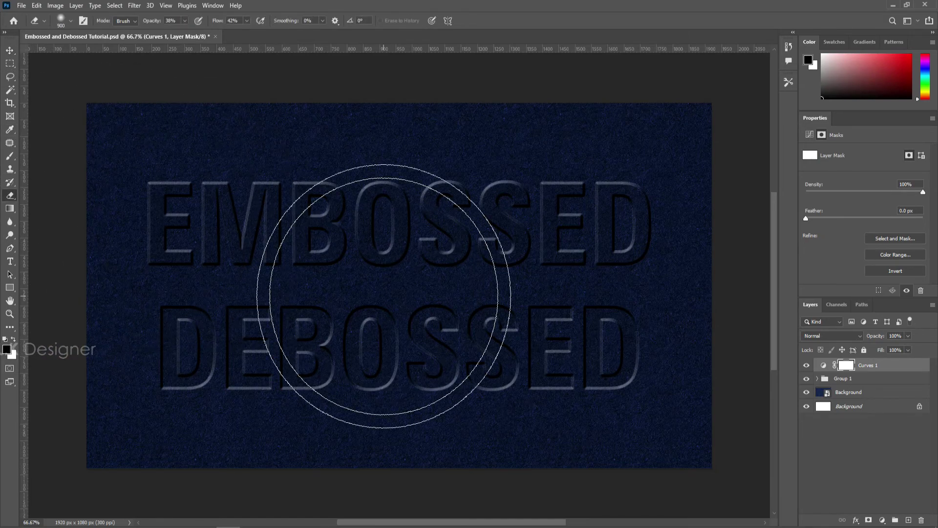
Erase the Curves mask with an 800 px soft brush to brighten the centre around the letters.
left_click(66, 20)
left_click(385, 280)
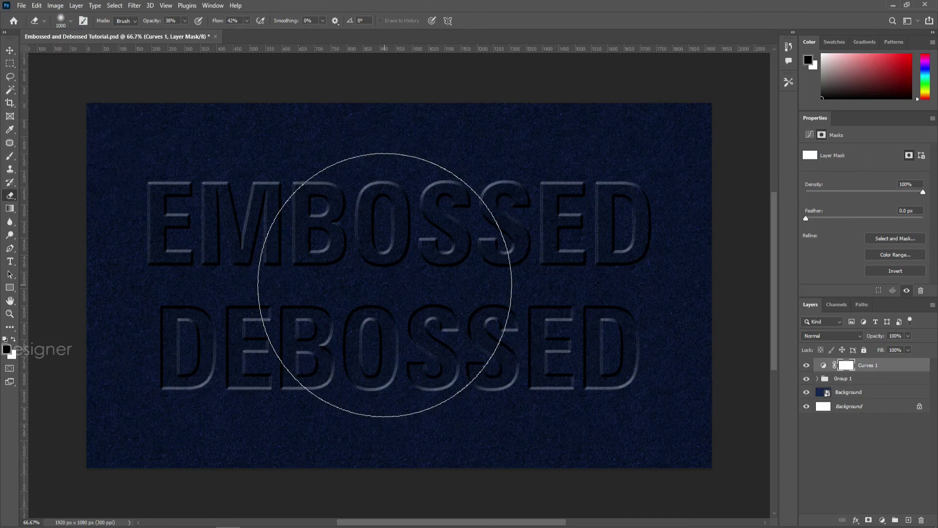
key("x")
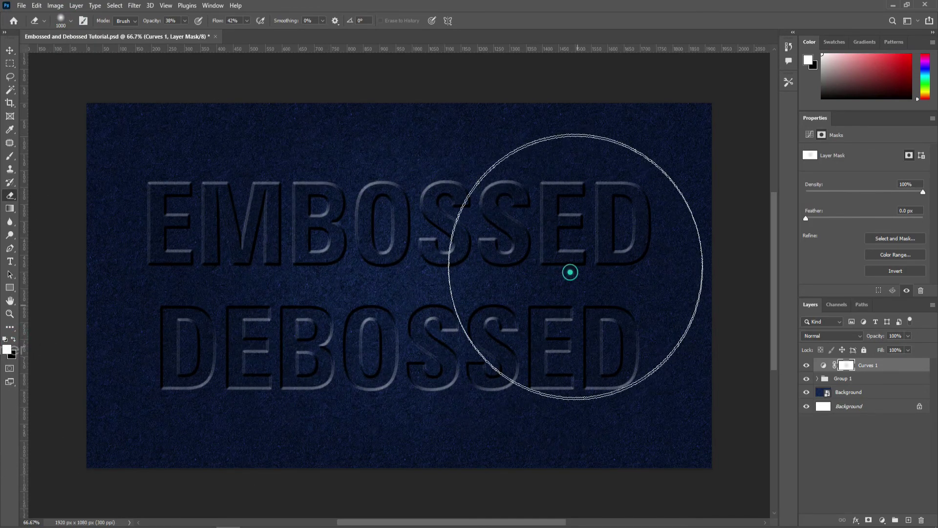
left_click_drag(570, 272, 361, 285)
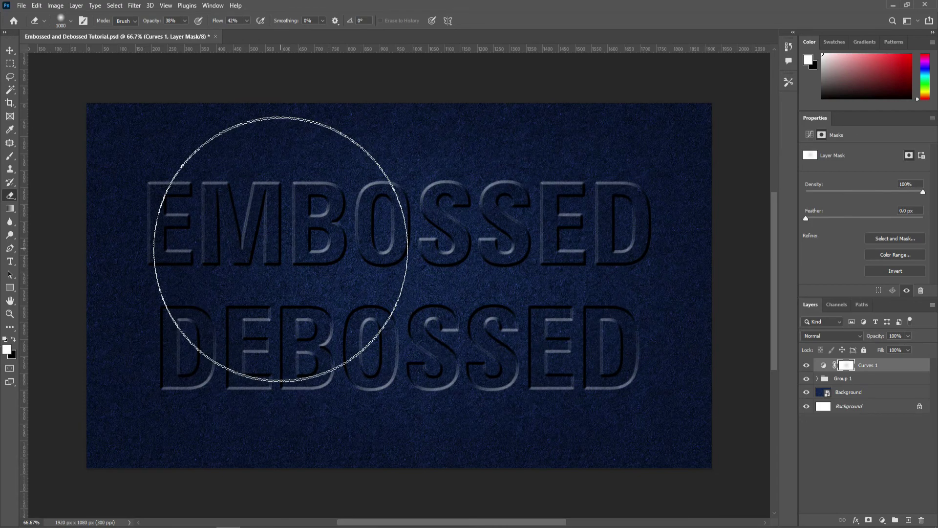
key("bracketleft")
key("bracketleft")
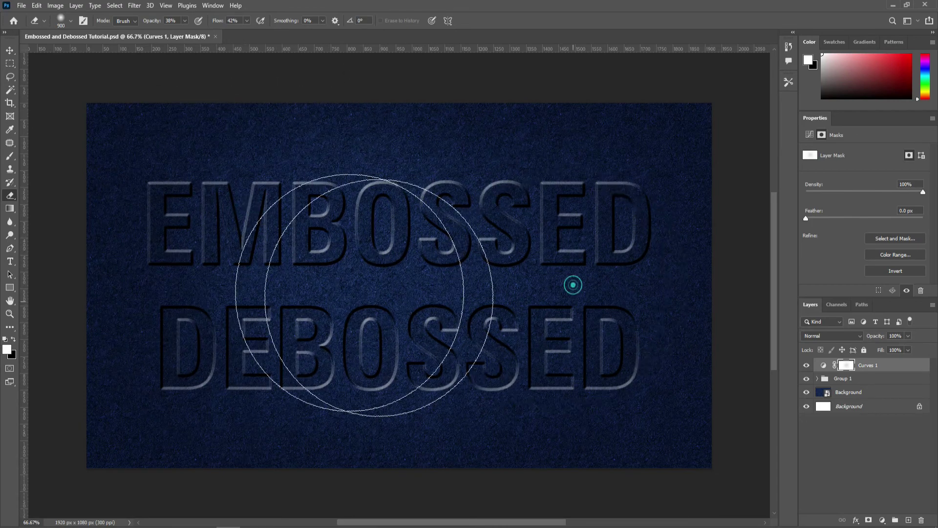
left_click_drag(415, 328, 237, 308)
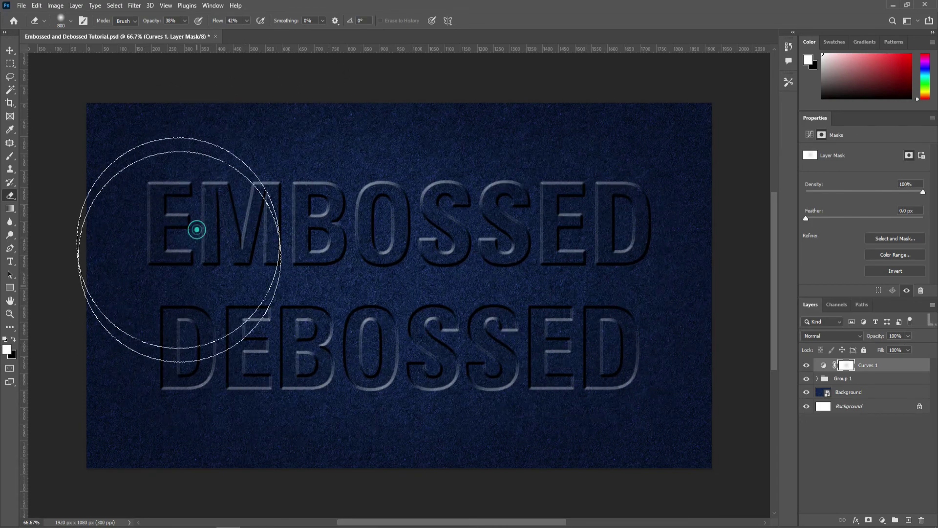
mouse_move(565, 282)
left_mouse_down()
mouse_move(595, 272)
mouse_move(581, 209)
left_mouse_up()
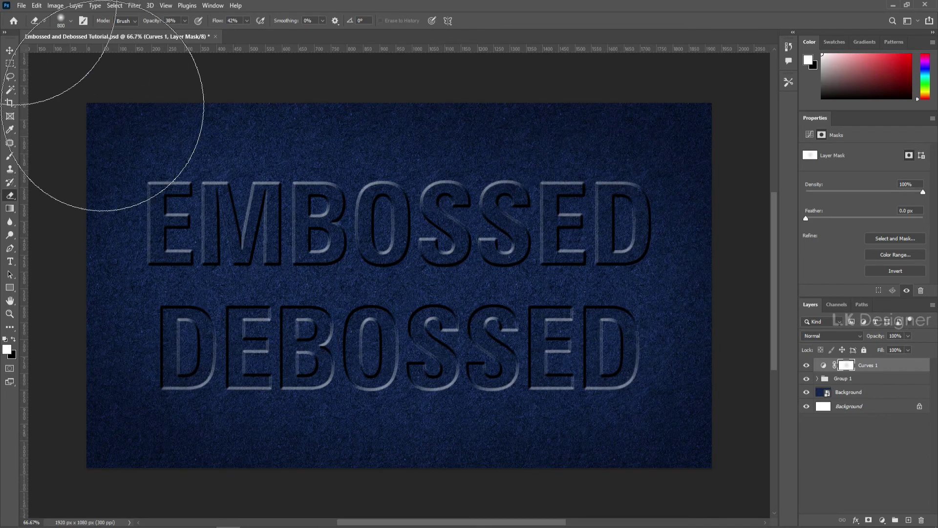
Invert the Curves mask, resize the eraser brush between 500 and 1200 px, then select the Move tool.
key("bracketleft")
key("bracketleft")
key("bracketleft")
key("ctrl+i")
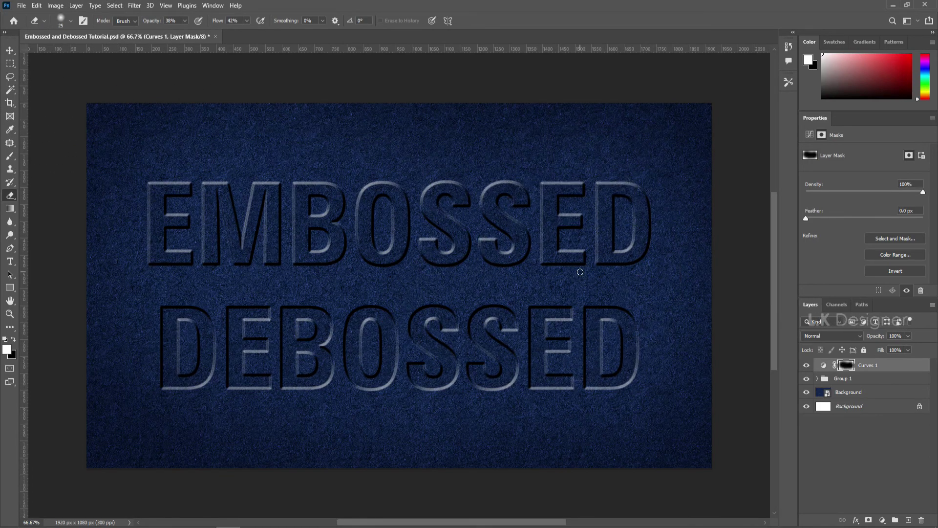
key("bracketright")
key("bracketright")
key("bracketright")
key("bracketright")
key("bracketright")
key("bracketright")
key("bracketright")
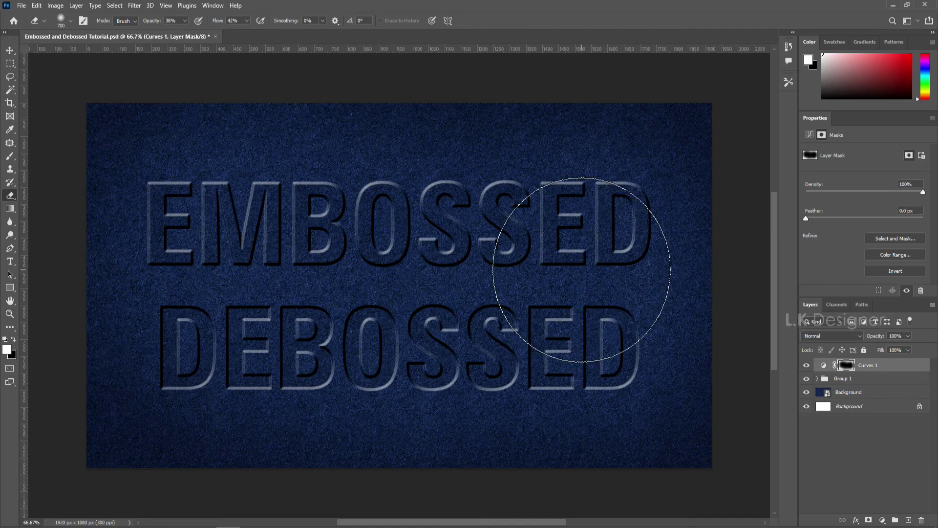
left_click(70, 21)
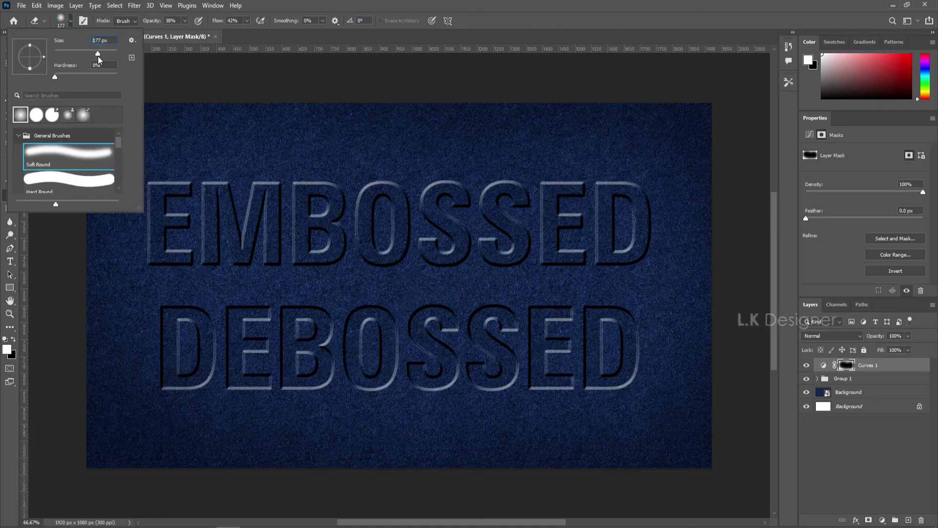
key("Return")
key("bracketright")
key("bracketright")
key("bracketright")
key("bracketright")
key("bracketright")
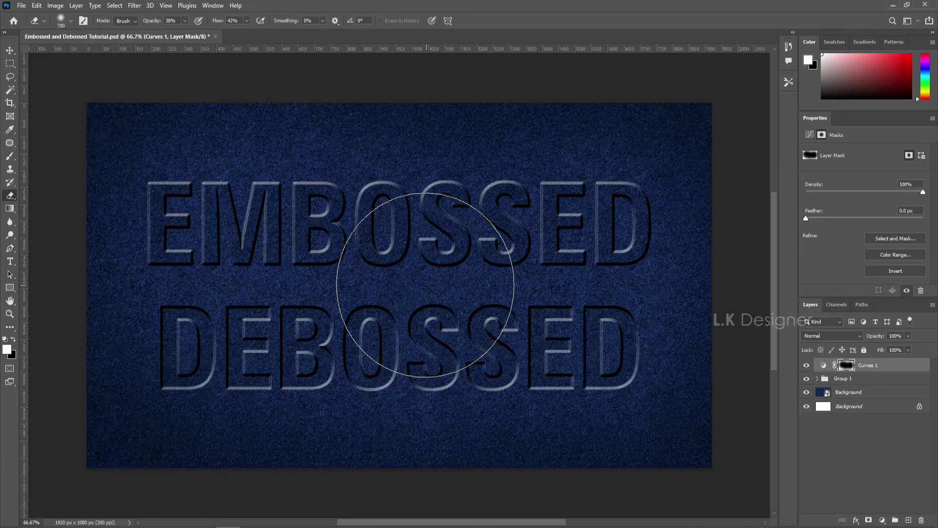
key("bracketright")
key("bracketright")
key("bracketright")
key("bracketright")
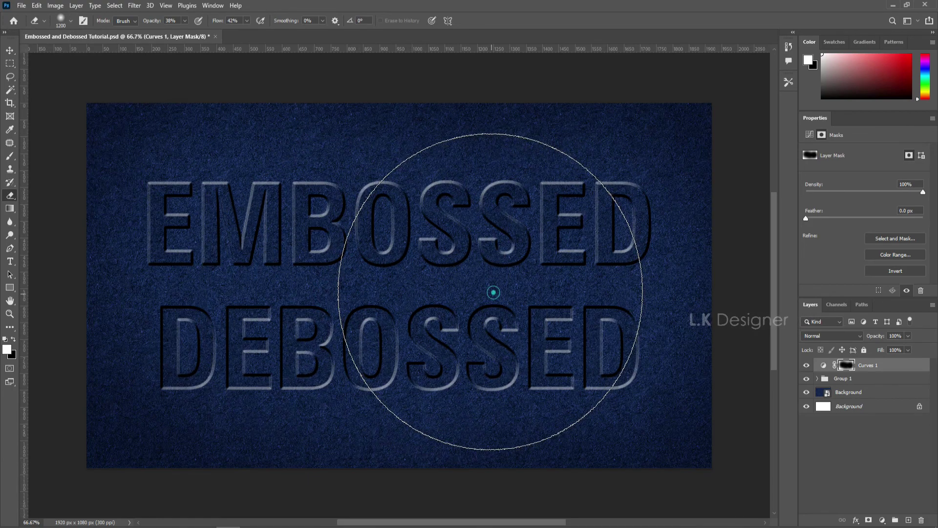
key("bracketleft")
key("bracketleft")
key("bracketleft")
key("bracketleft")
key("bracketleft")
key("bracketleft")
key("bracketleft")
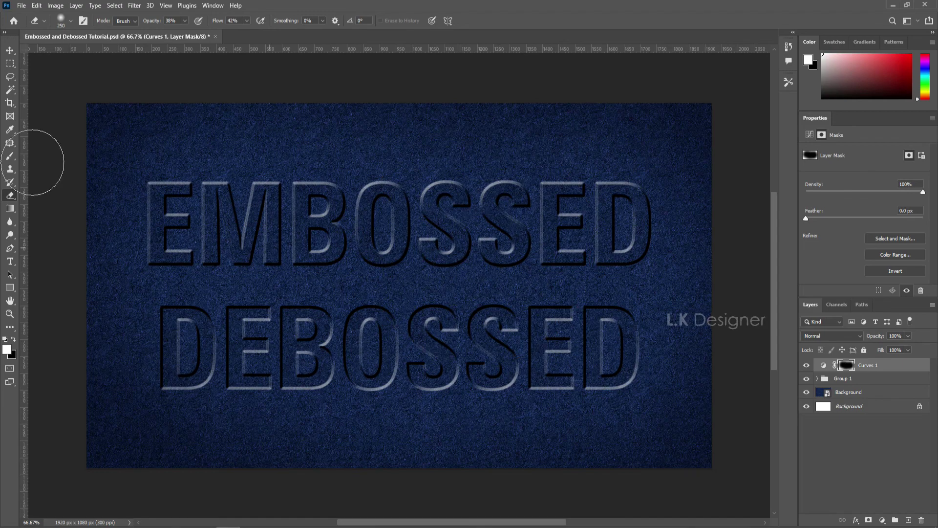
left_click(10, 50)
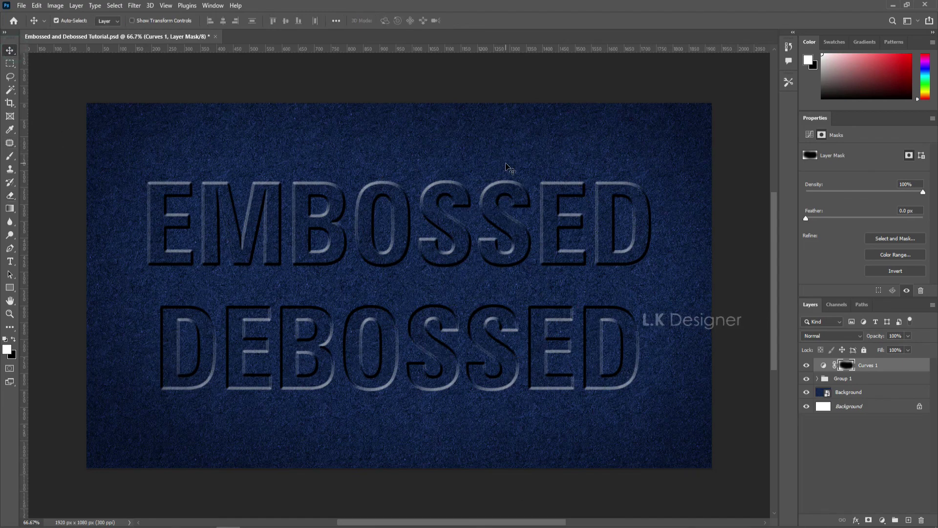